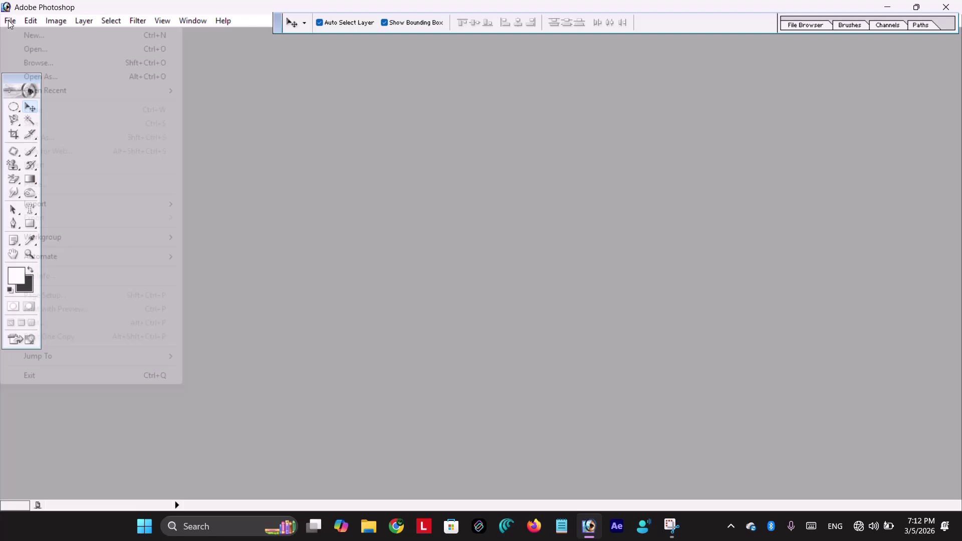
Start a new document and name it "new practice file".
mouse_move(36, 26)
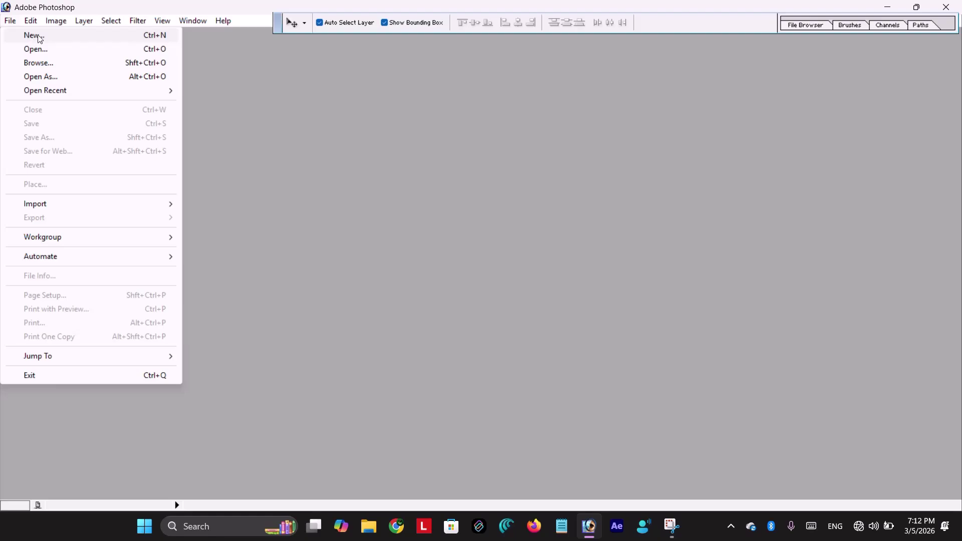
left_click(156, 37)
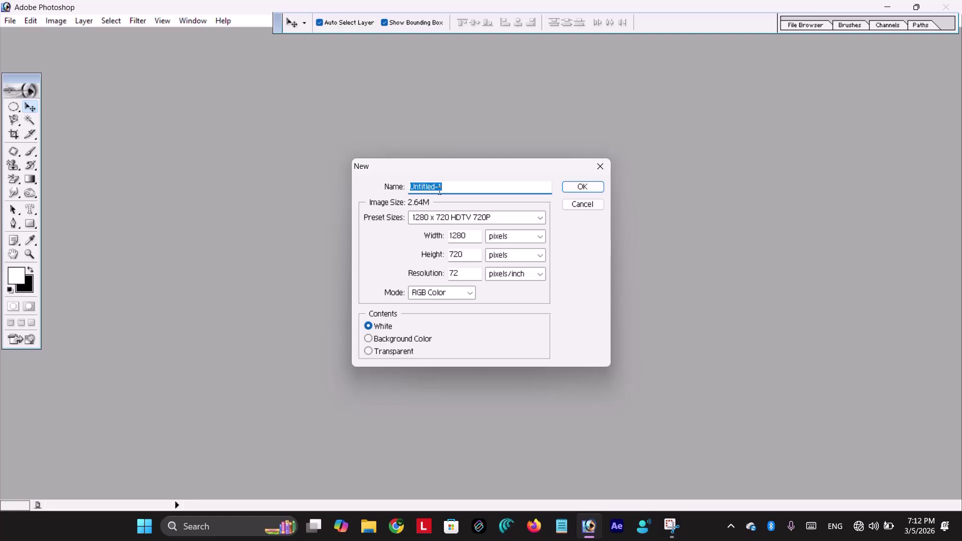
type("new")
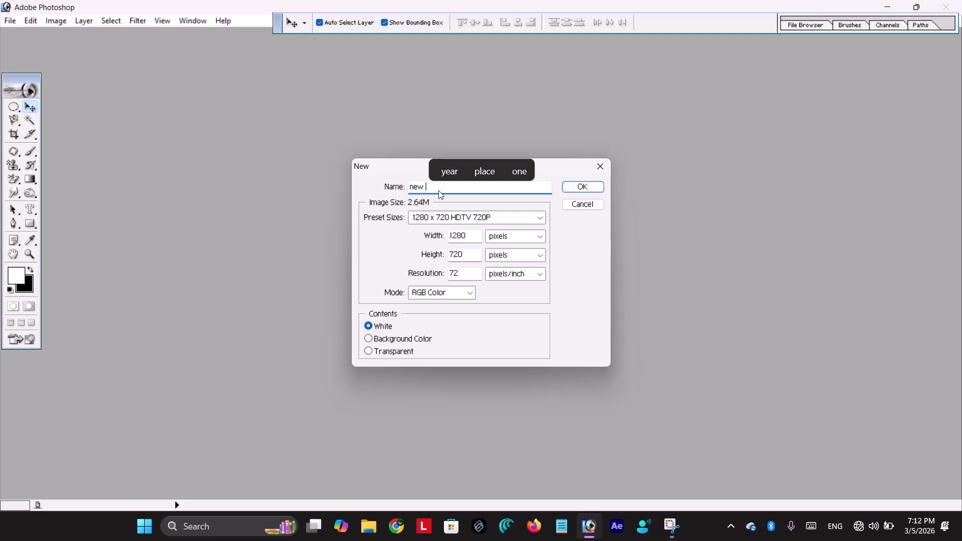
type("prac")
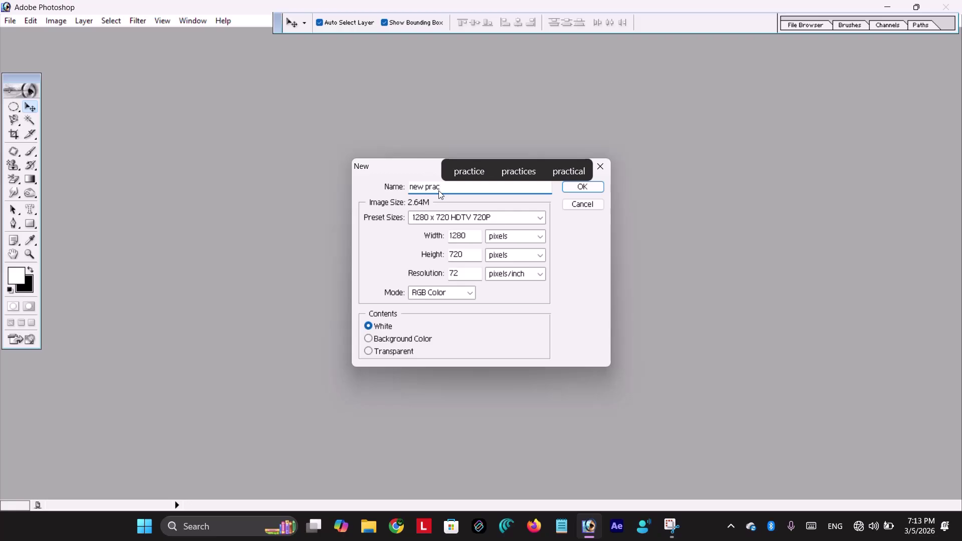
left_click(465, 173)
type("file")
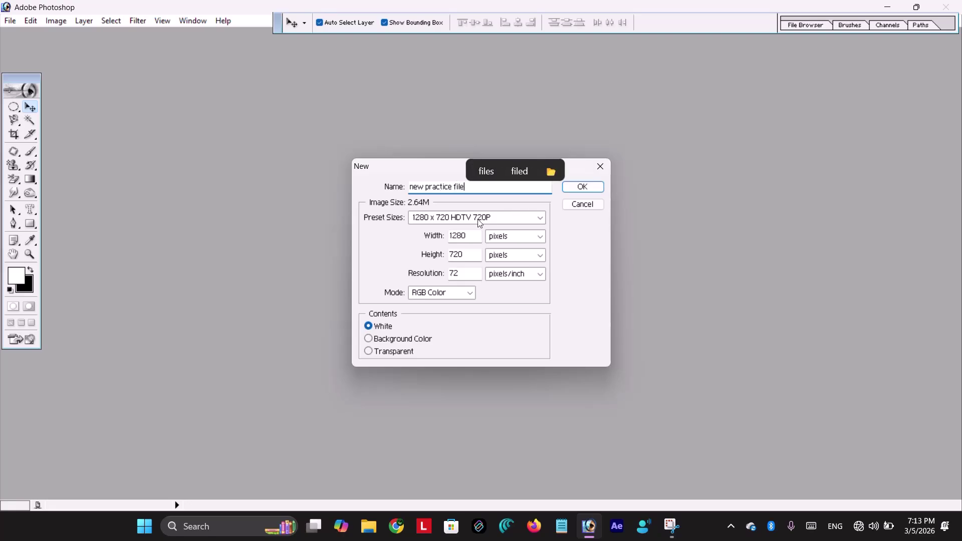
Choose the 1280 x 720 HDTV 720P preset size with the width measured in pixels.
left_click(540, 217)
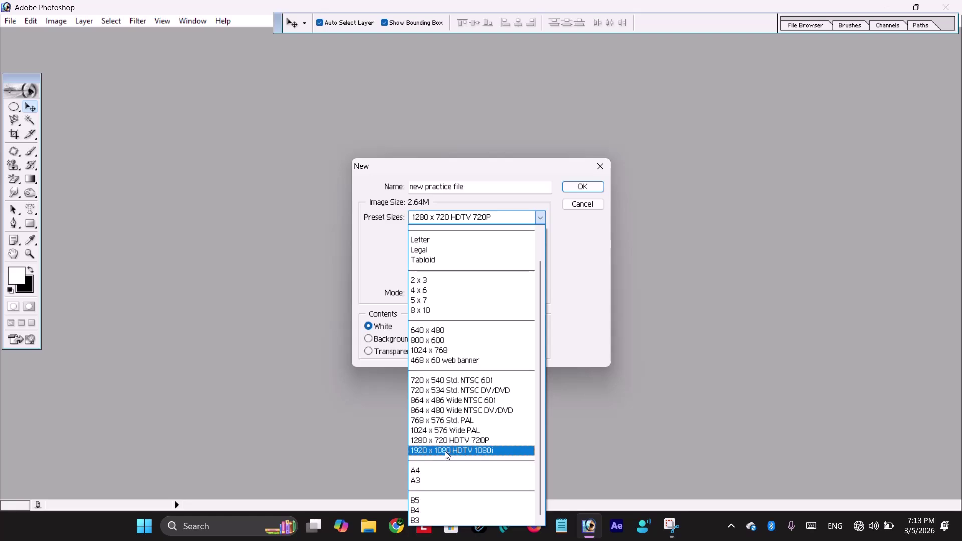
left_click(417, 442)
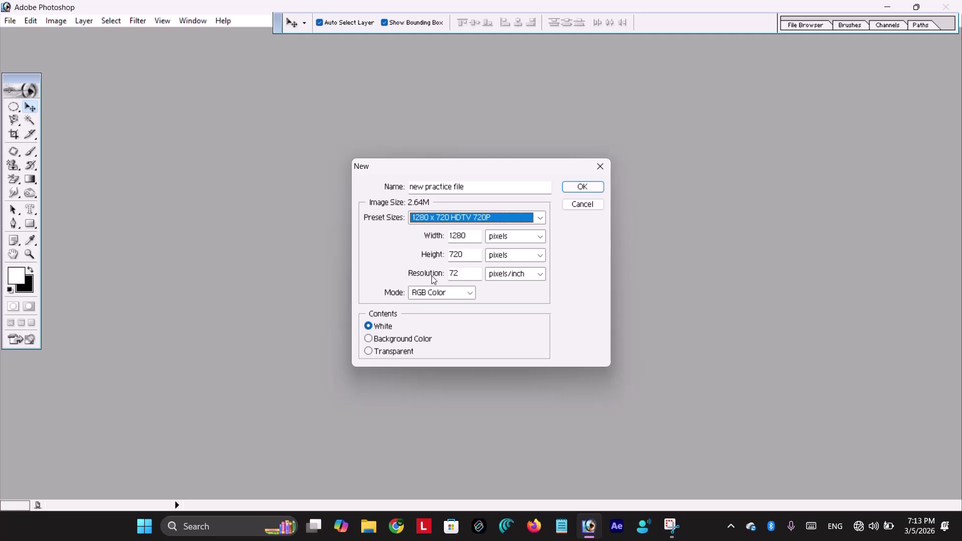
left_click(408, 29)
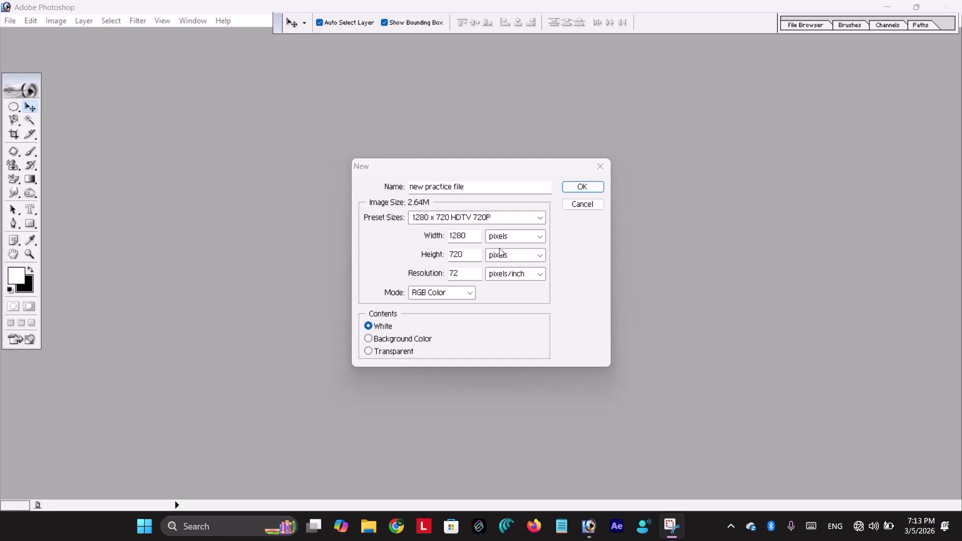
left_click(540, 236)
left_click(540, 236)
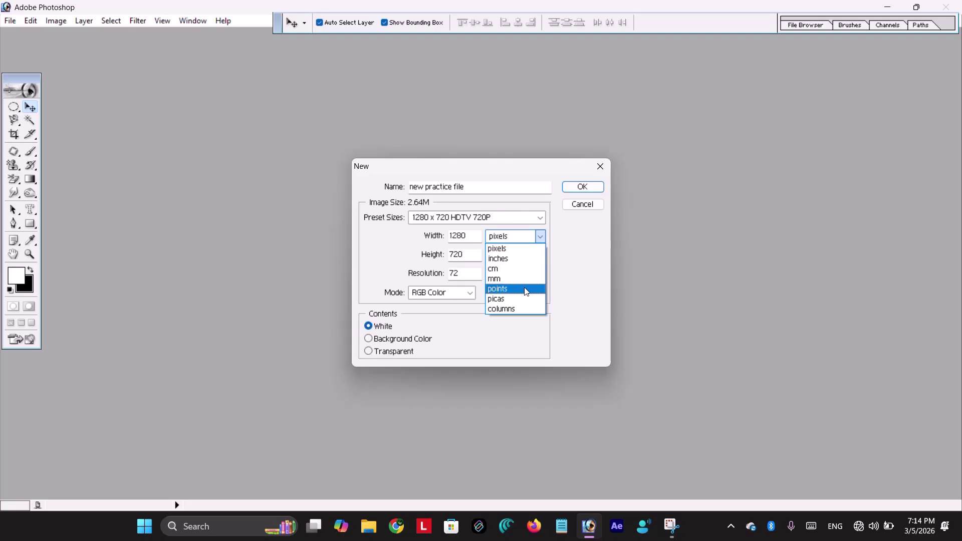
left_click(519, 250)
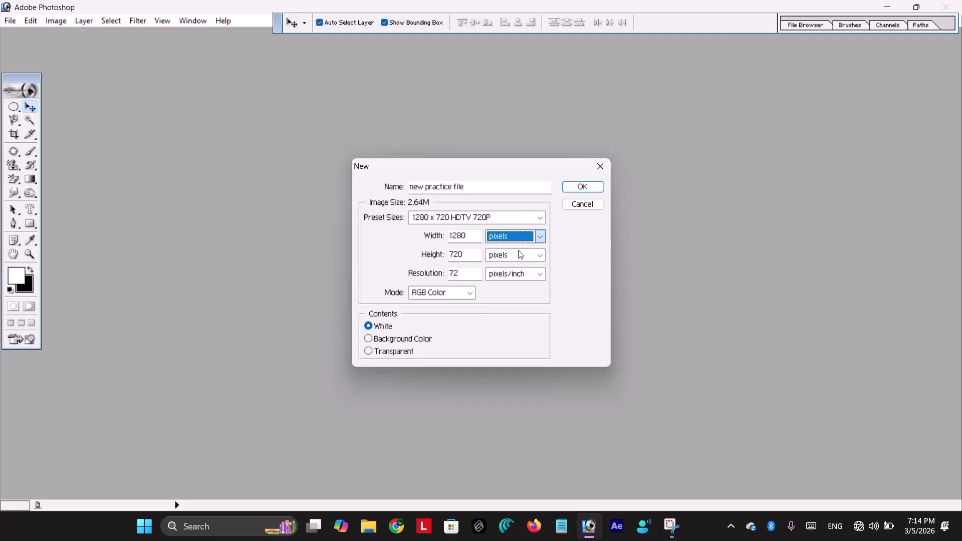
Set the new document's width to 60 inches.
left_click(541, 239)
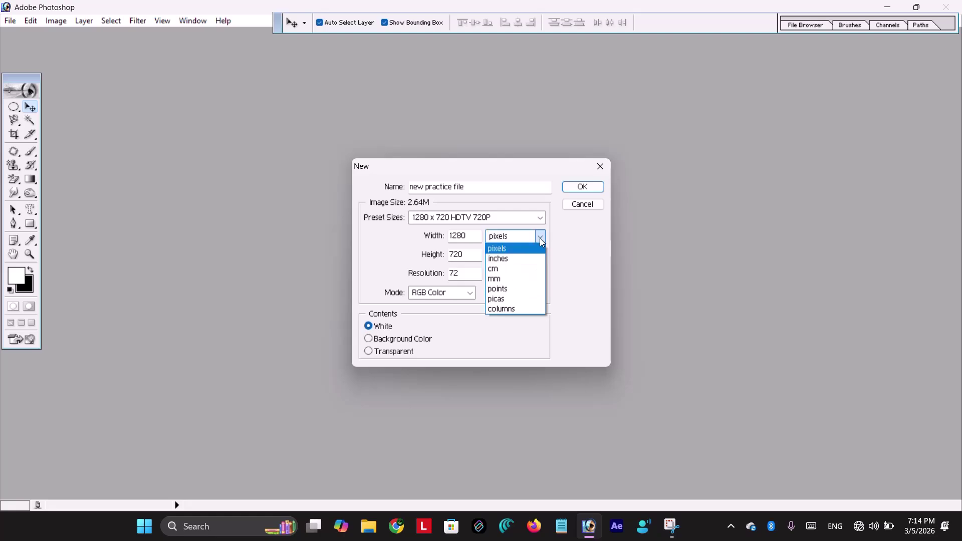
left_click(531, 258)
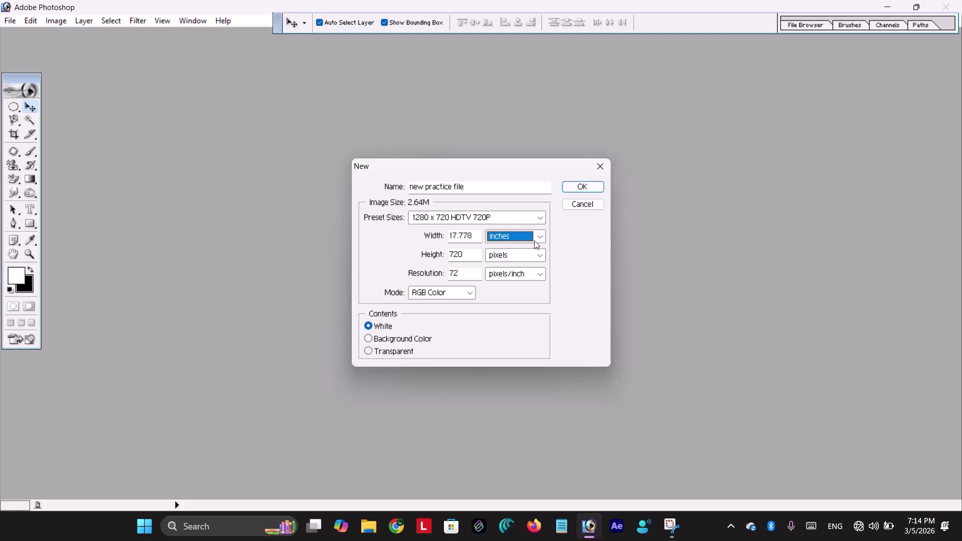
left_click_drag(480, 236, 450, 237)
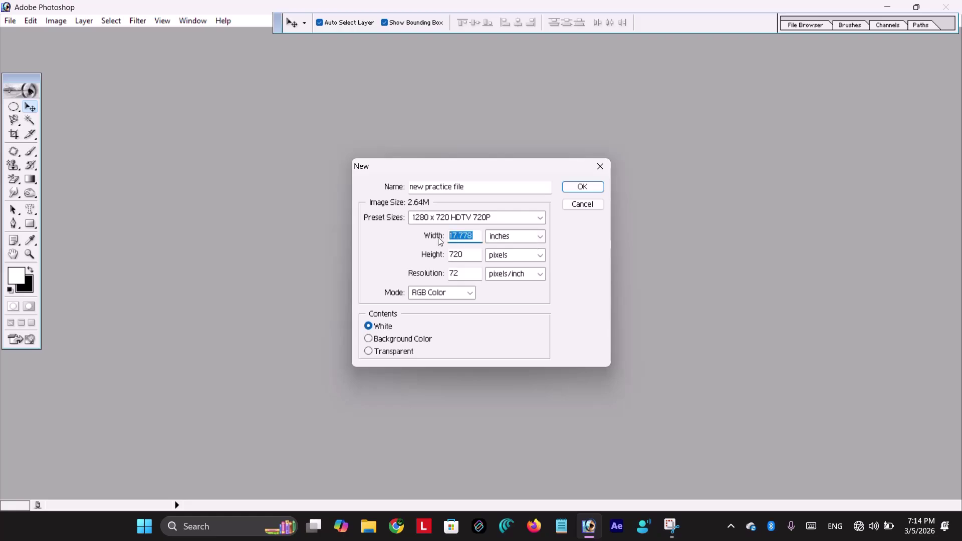
type("60")
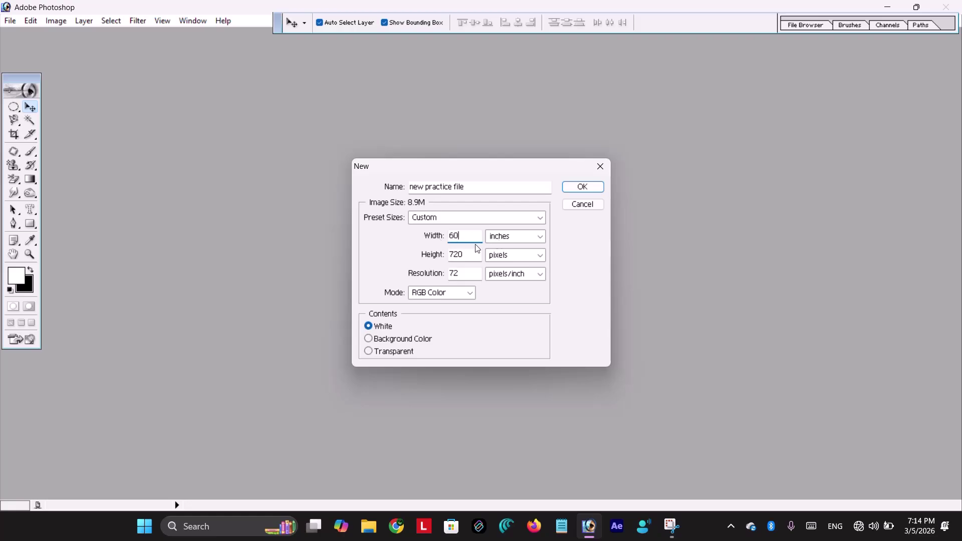
Set the height to 120 inches and create the document, showing it in a maximized window.
left_click(541, 255)
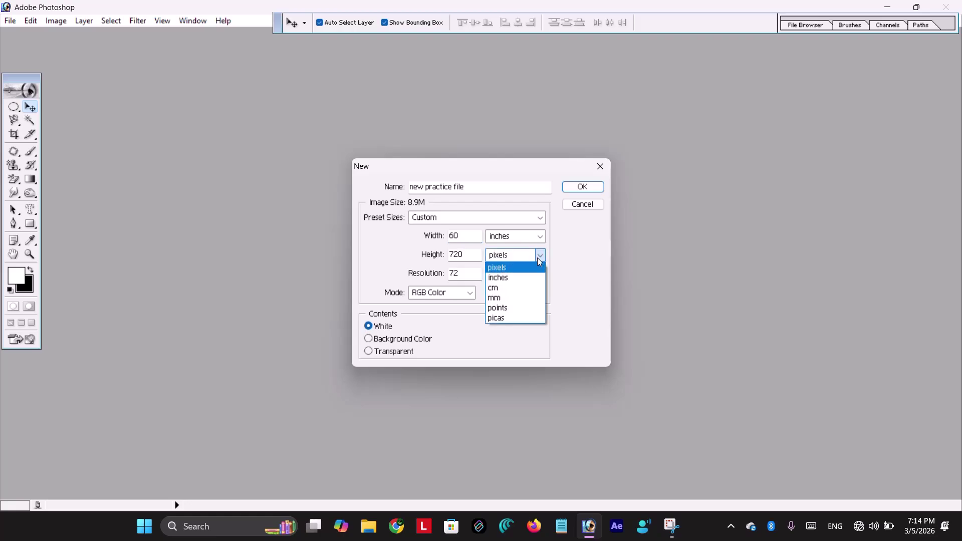
left_click(531, 277)
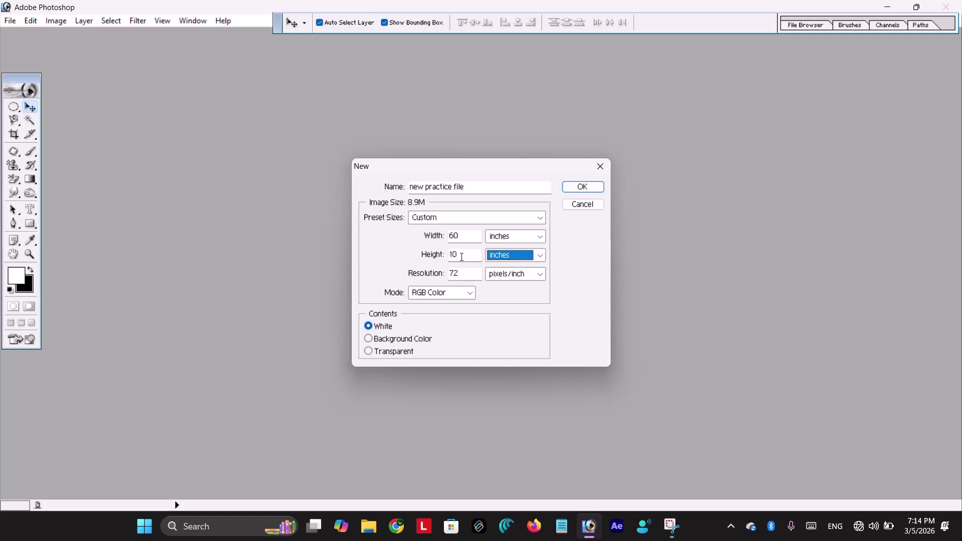
key("shift+Tab")
type("120")
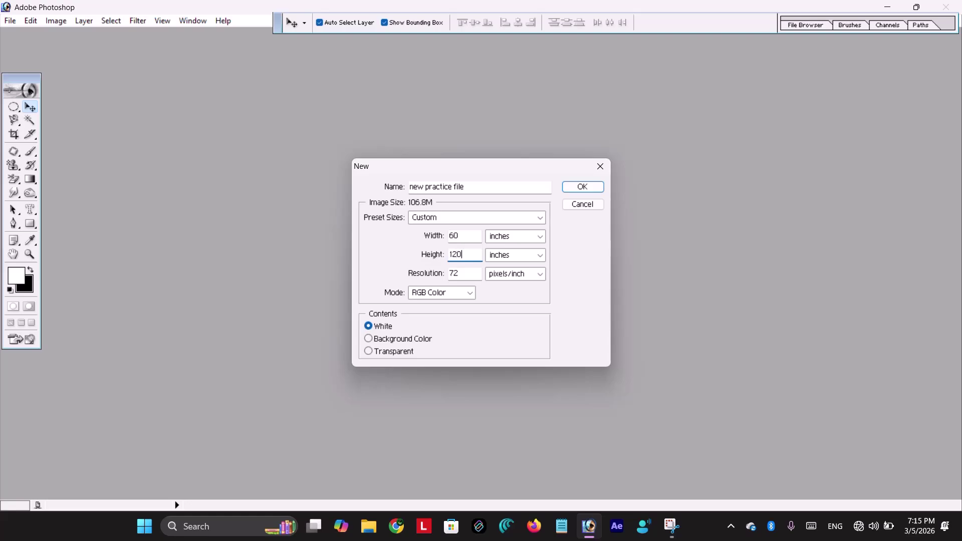
key("Return")
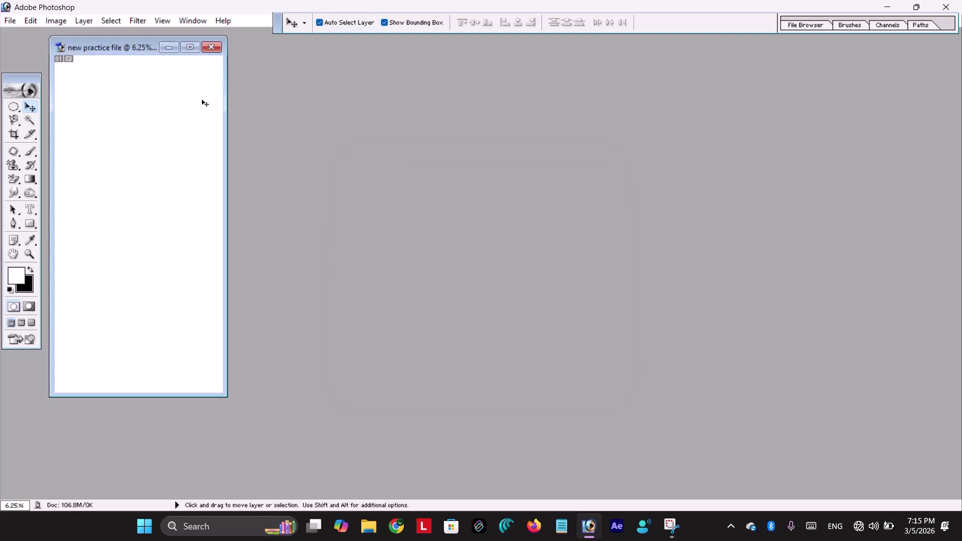
left_click(189, 49)
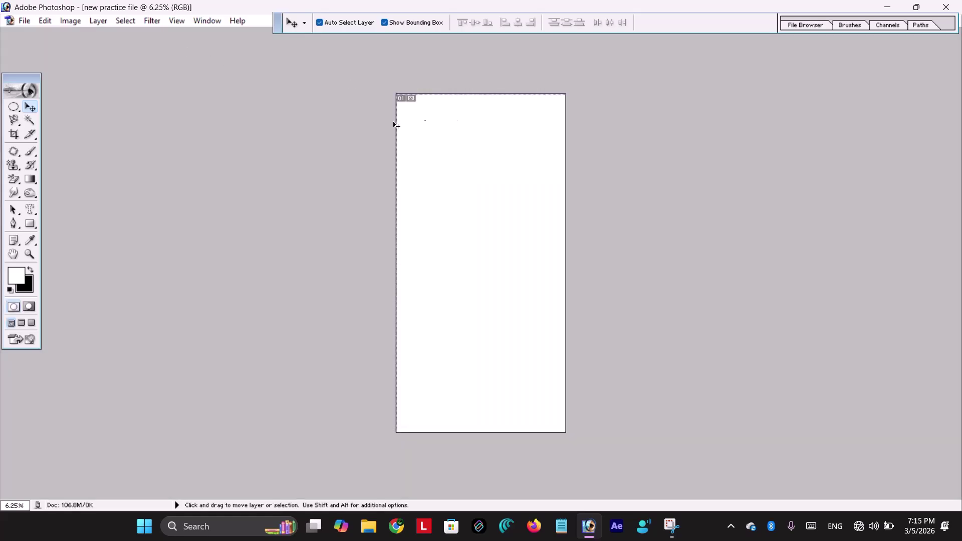
Start a second new document and set its color mode to CMYK Color.
left_click(26, 23)
left_click(33, 35)
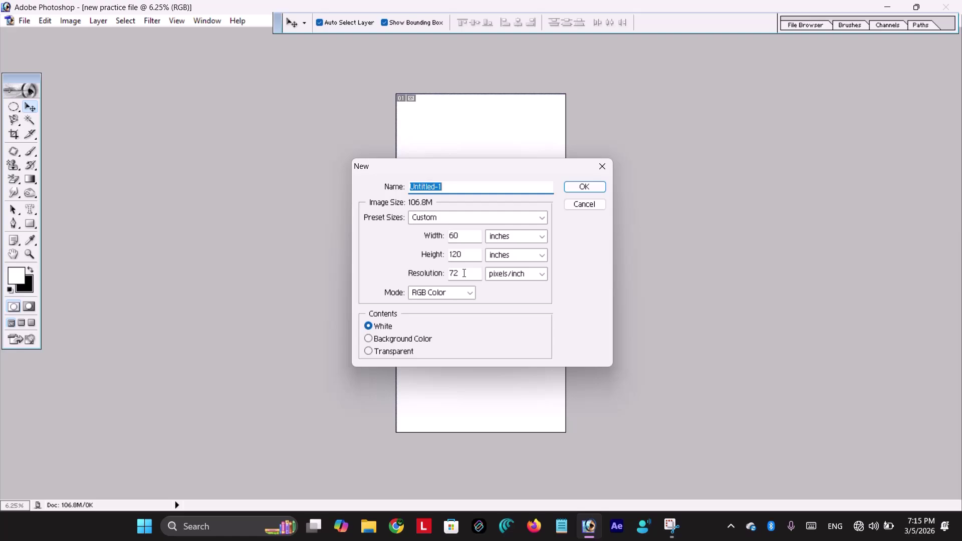
left_click(464, 274)
double_click(464, 274)
left_click(464, 275)
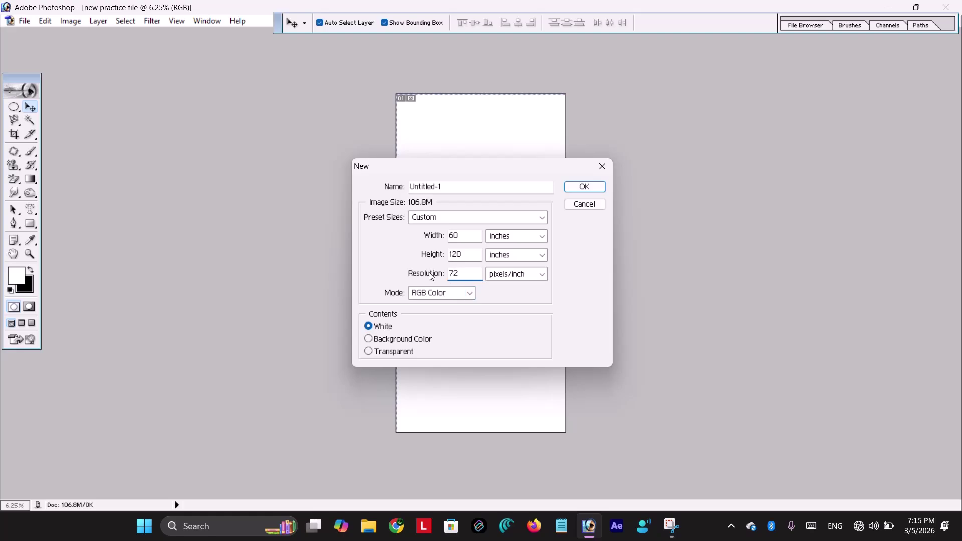
left_click(469, 292)
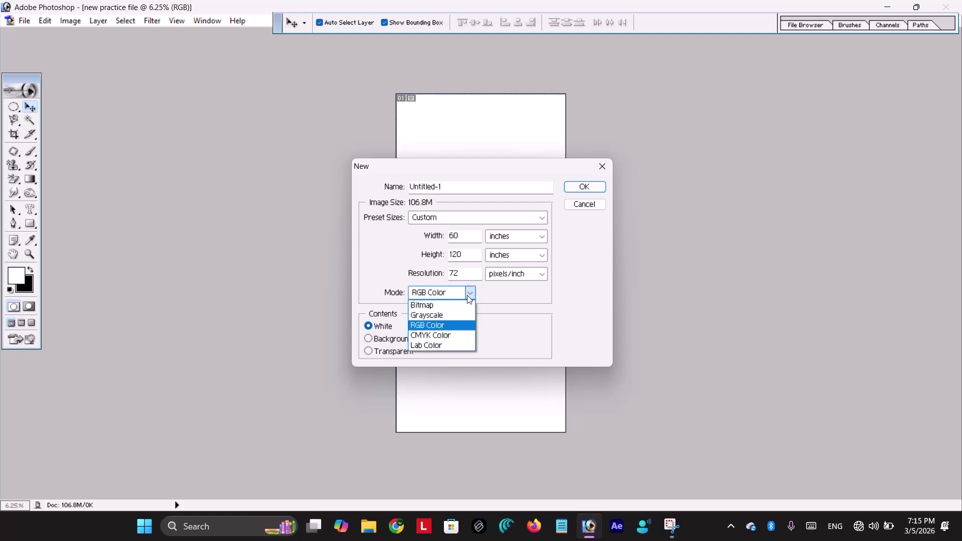
left_click(452, 336)
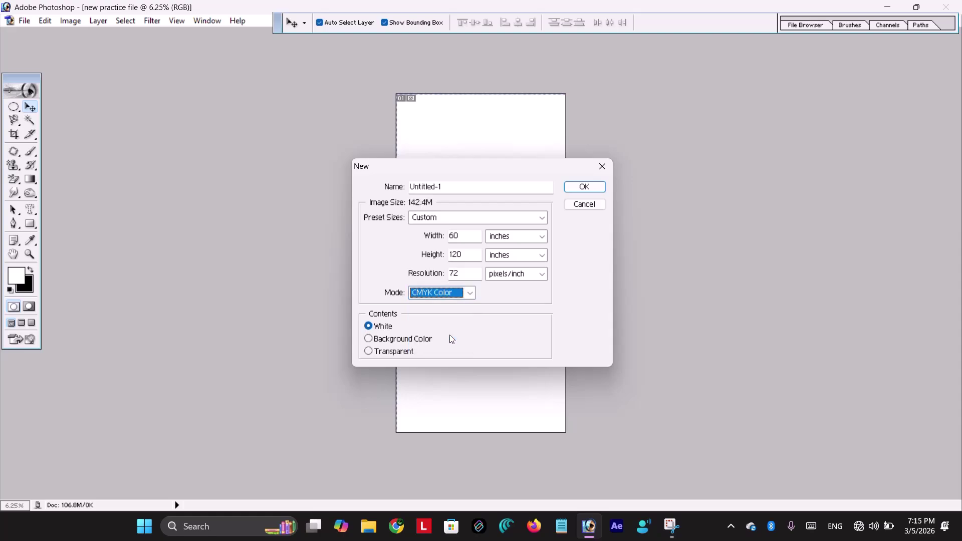
Set the second document's resolution to 300 pixels/inch, keeping the CMYK Color mode.
double_click(463, 275)
type("300")
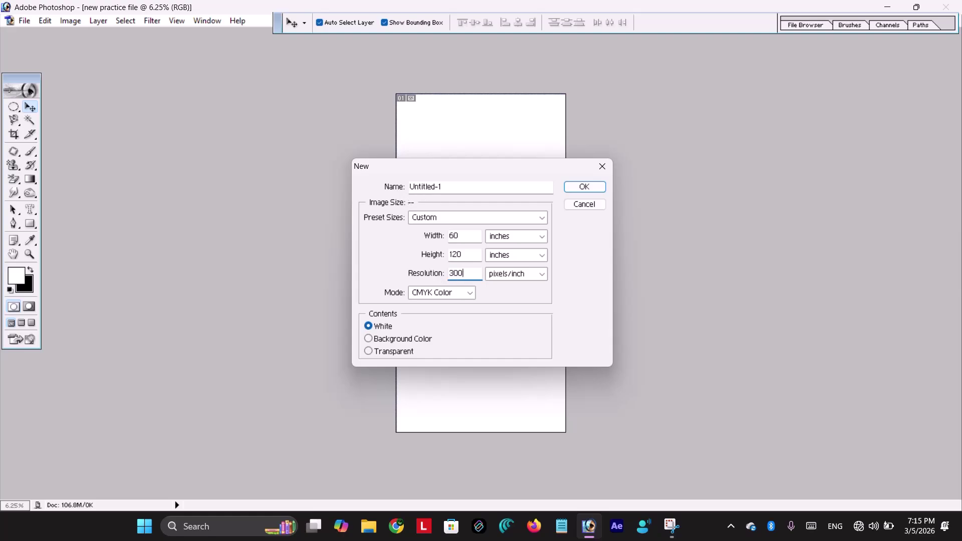
left_click(470, 293)
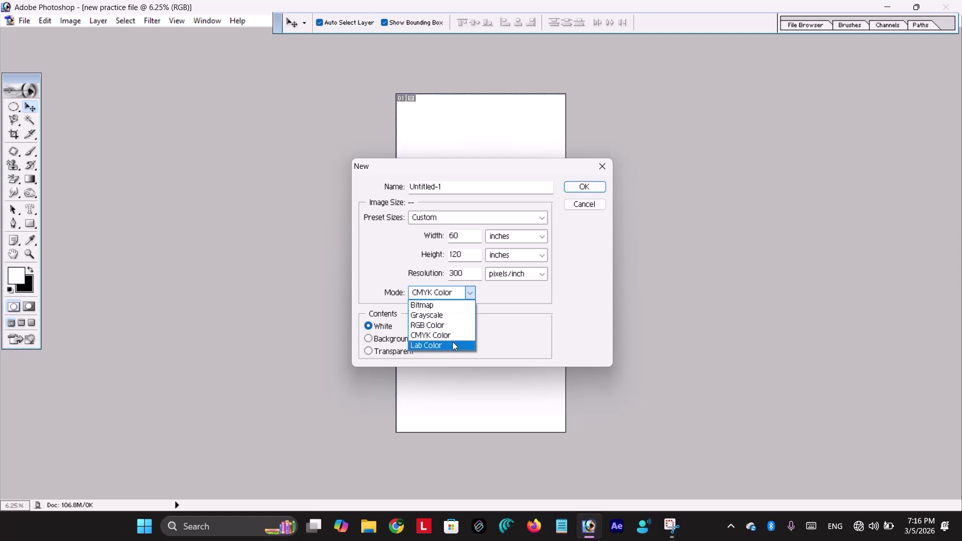
left_click(492, 331)
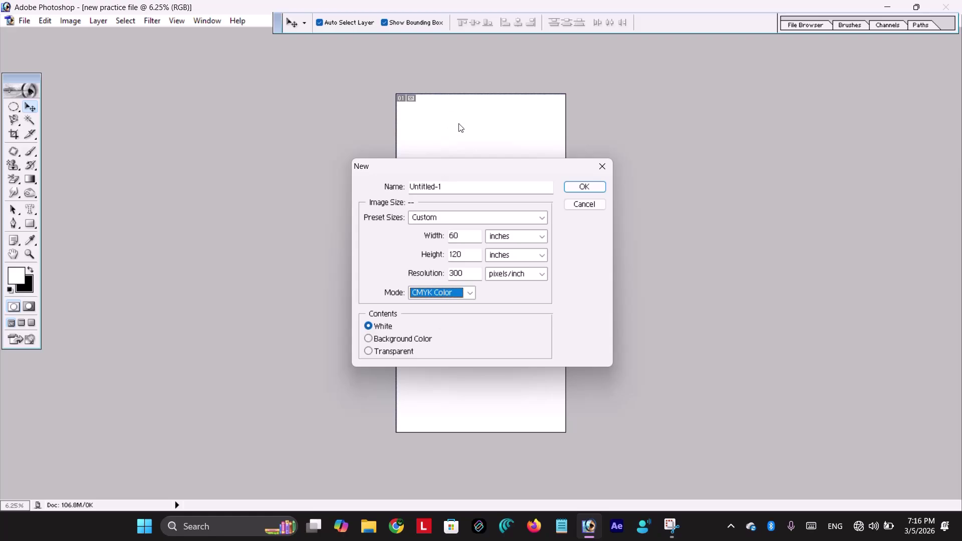
Create the second document with Background Color contents at a resolution of 72 pixels/inch and maximize its window.
left_click(392, 343)
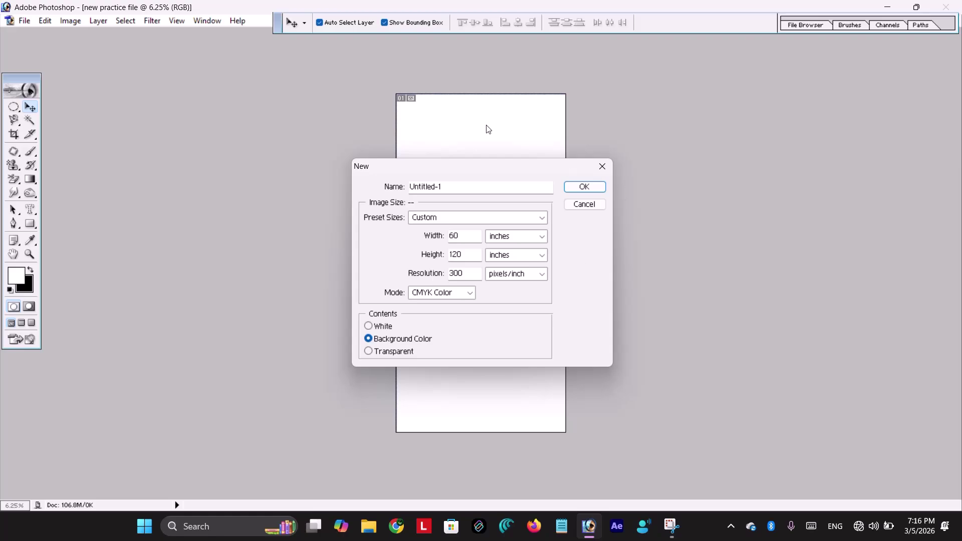
left_click(572, 188)
type("72")
key("Return")
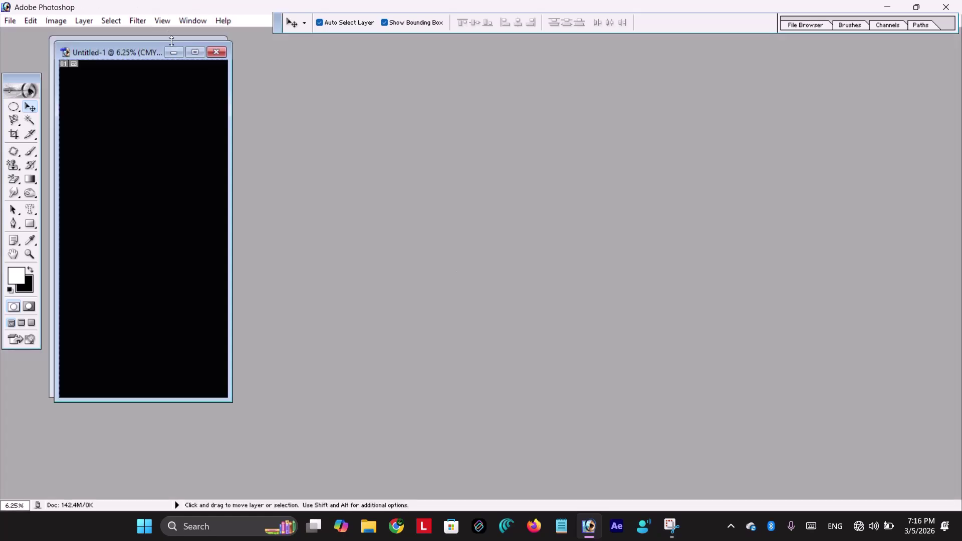
left_click(195, 52)
Create a third document with Transparent contents and arrange the document windows side by side.
left_click(24, 21)
left_click(38, 35)
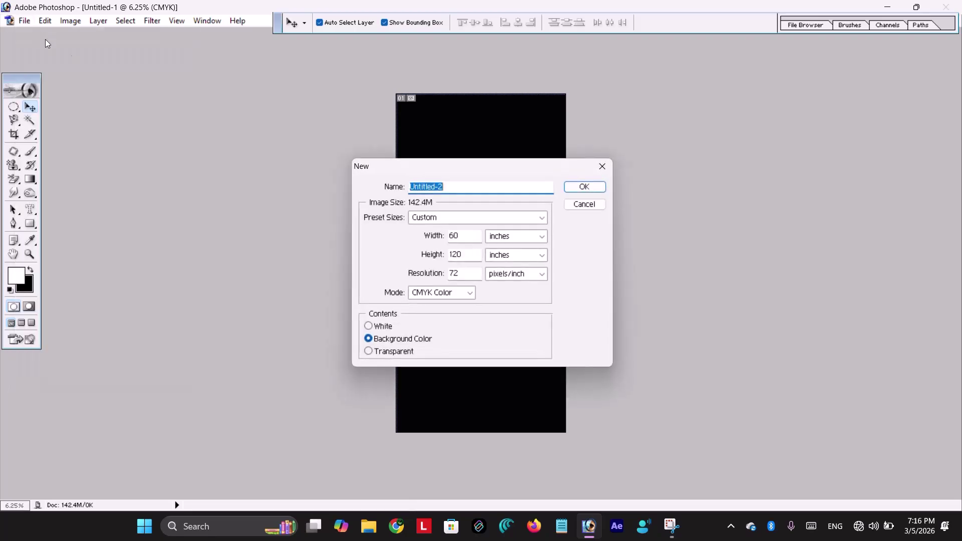
left_click(369, 352)
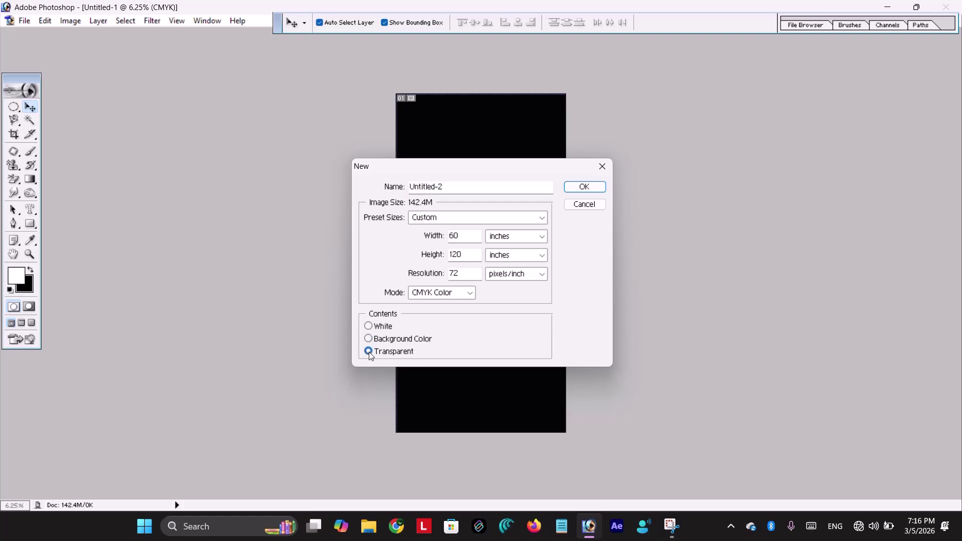
left_click(593, 191)
left_click_drag(147, 58, 406, 61)
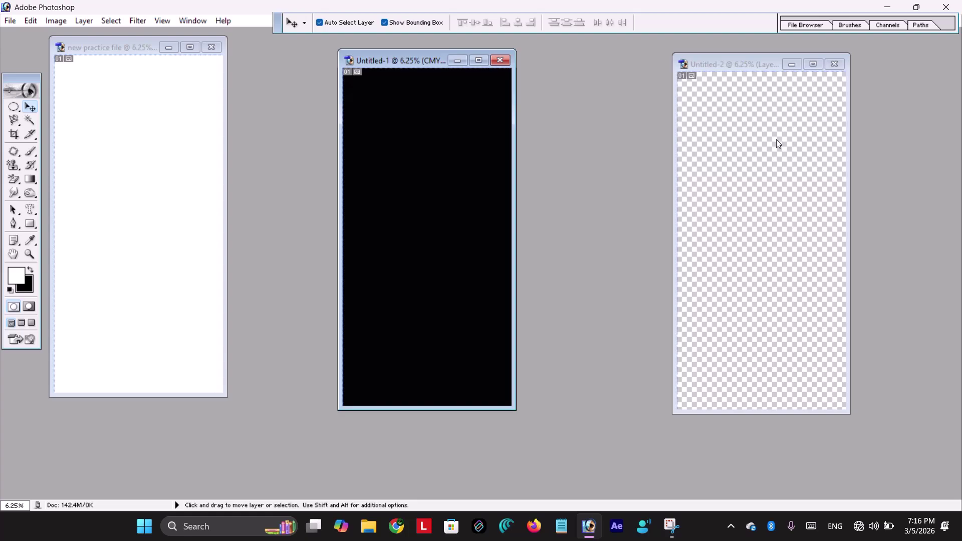
Pick red in the color picker for the background color and restore the default black foreground and white background.
left_click(22, 289)
left_click_drag(466, 221, 480, 206)
left_click(606, 181)
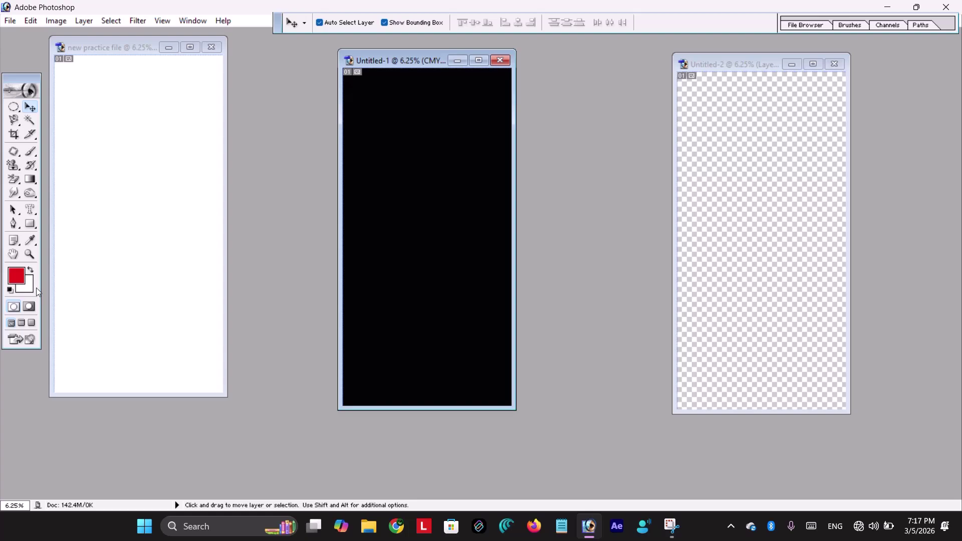
key("x")
left_click(10, 291)
Open the image 2c564ded3d.jpg from the Photos And Images For Computers folder and shift its window aside.
left_click(11, 22)
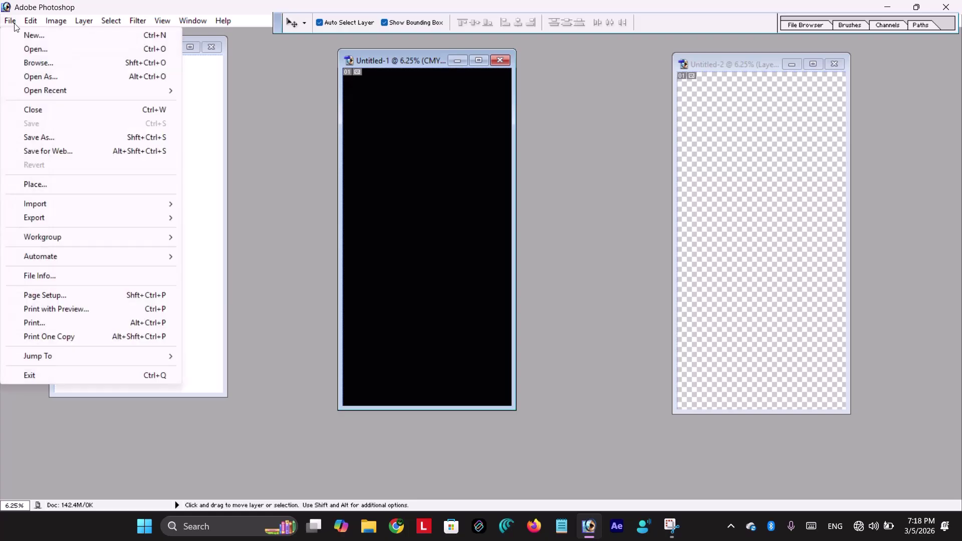
left_click(24, 35)
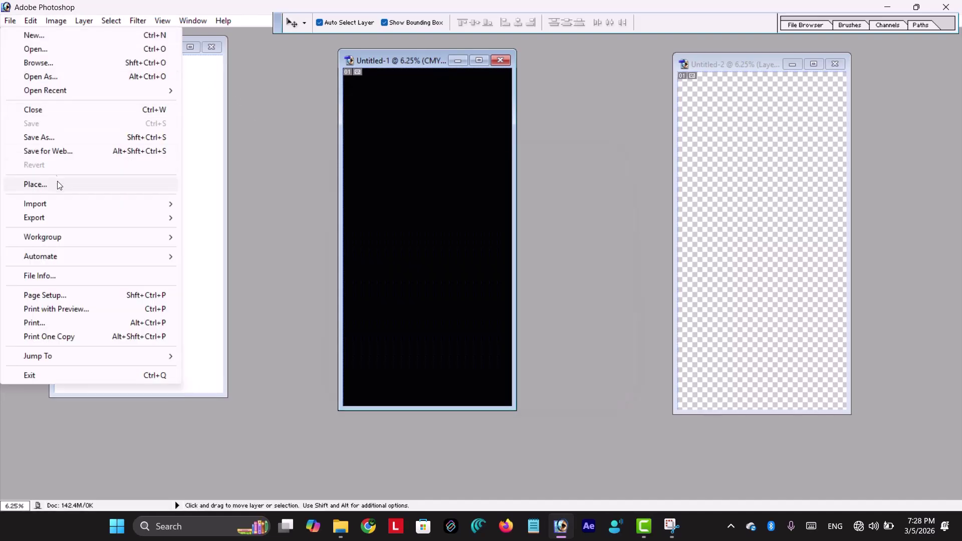
left_click(43, 55)
scroll(451, 291, "down", 5)
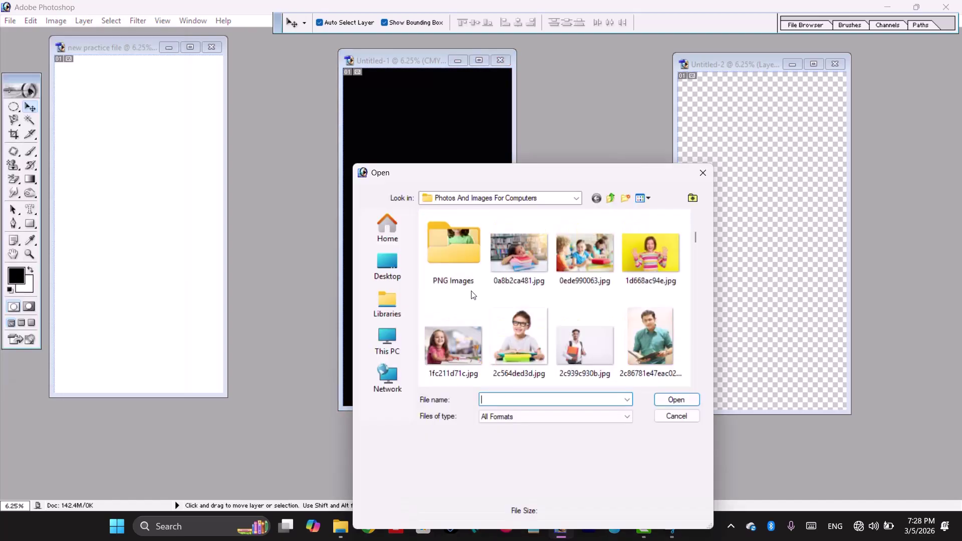
left_click(510, 334)
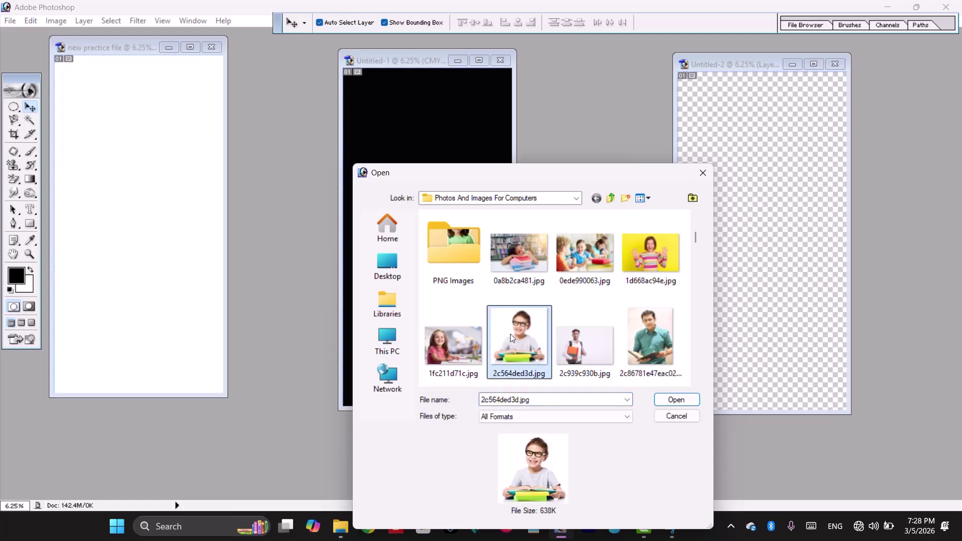
left_click(675, 401)
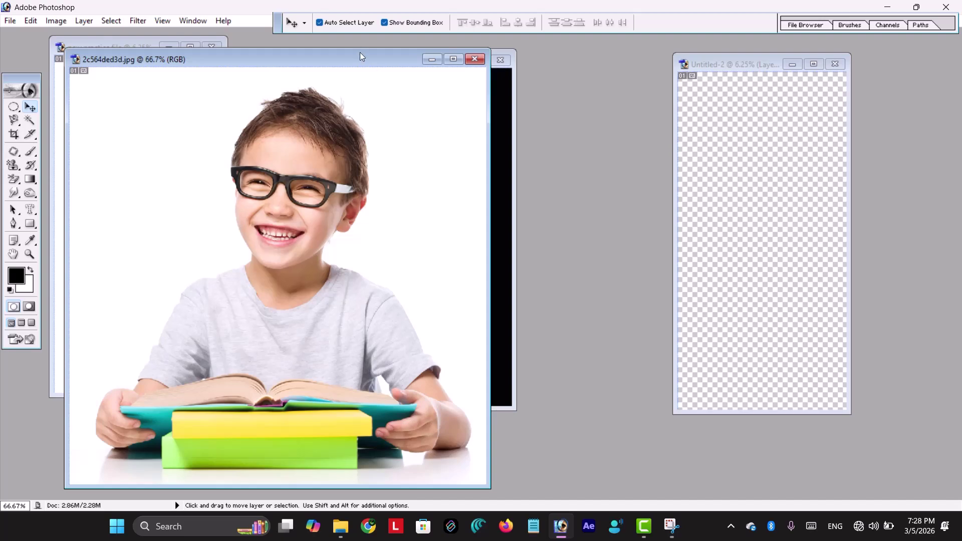
left_click_drag(363, 53, 459, 50)
Look through the OneDrive folder and its subfolders in the File Browser.
left_click(10, 21)
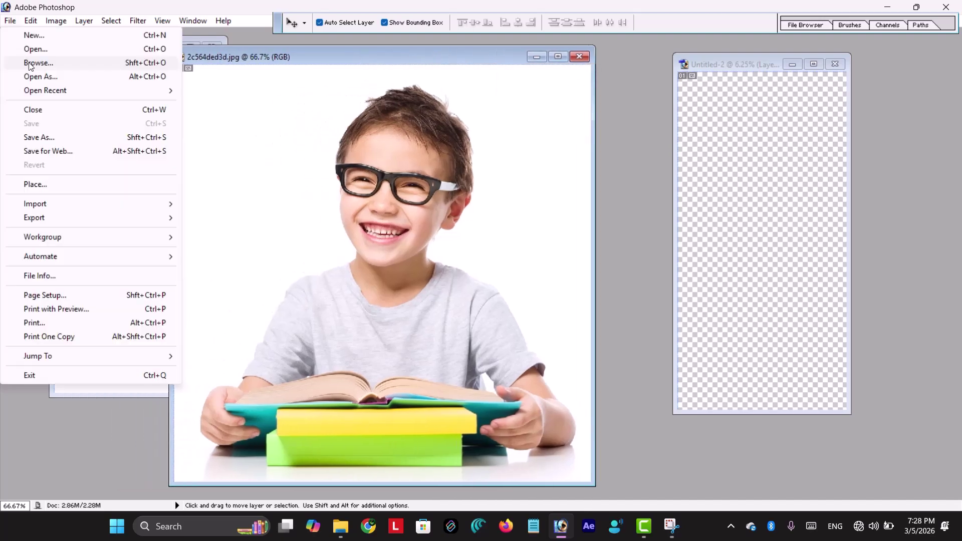
left_click(151, 65)
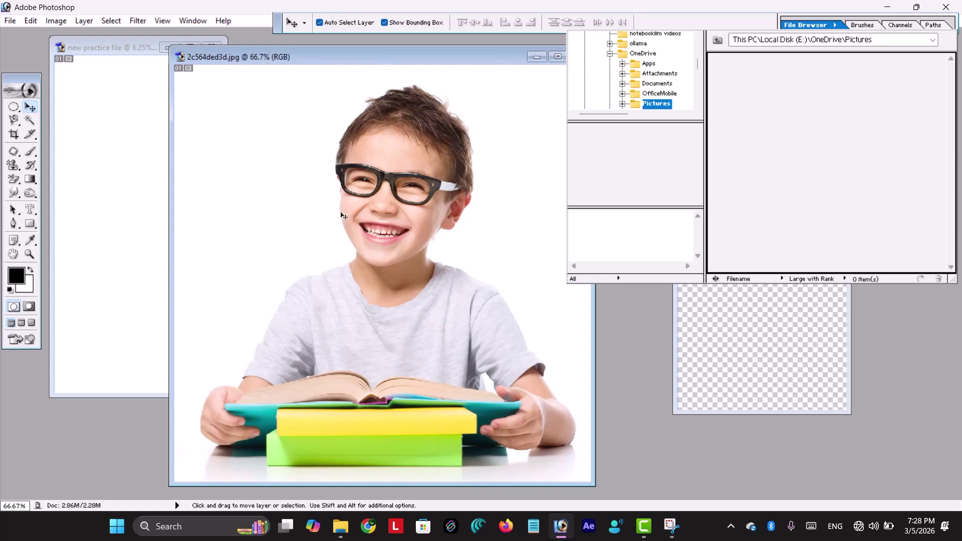
key("ctrl+plus")
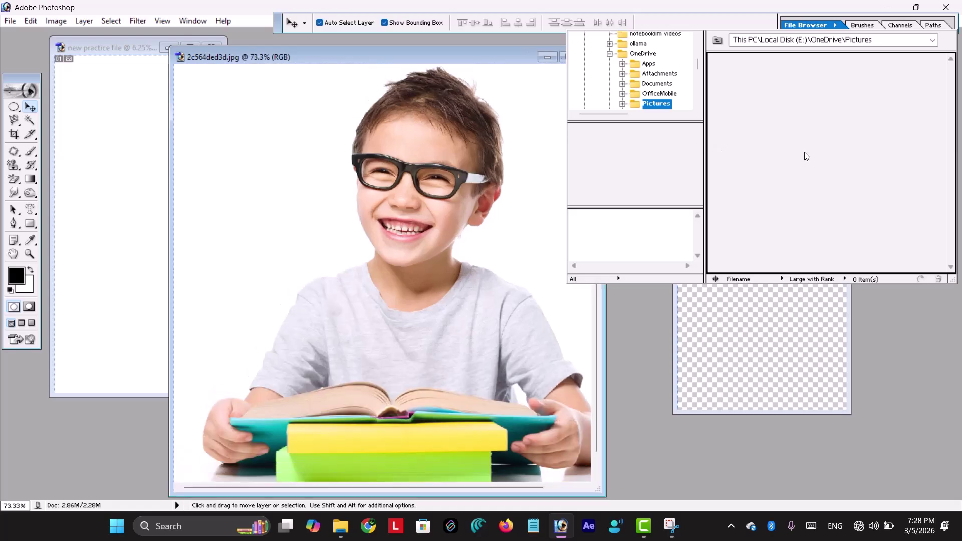
left_click(647, 94)
left_click(660, 75)
left_click(646, 53)
scroll(852, 201, "down", 2)
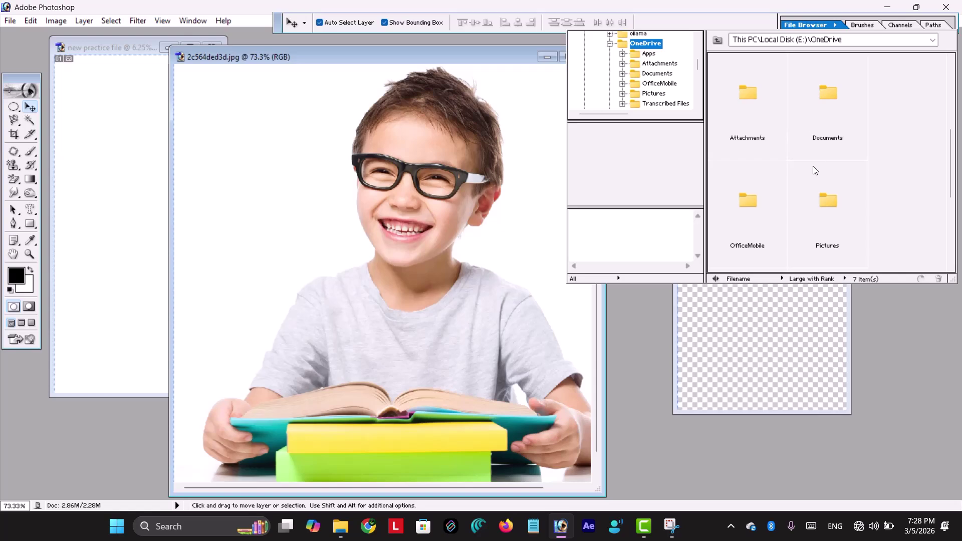
Try to open 8ba5dafc45.jpg with the Open As command in Photoshop format.
left_click(13, 23)
left_click(13, 23)
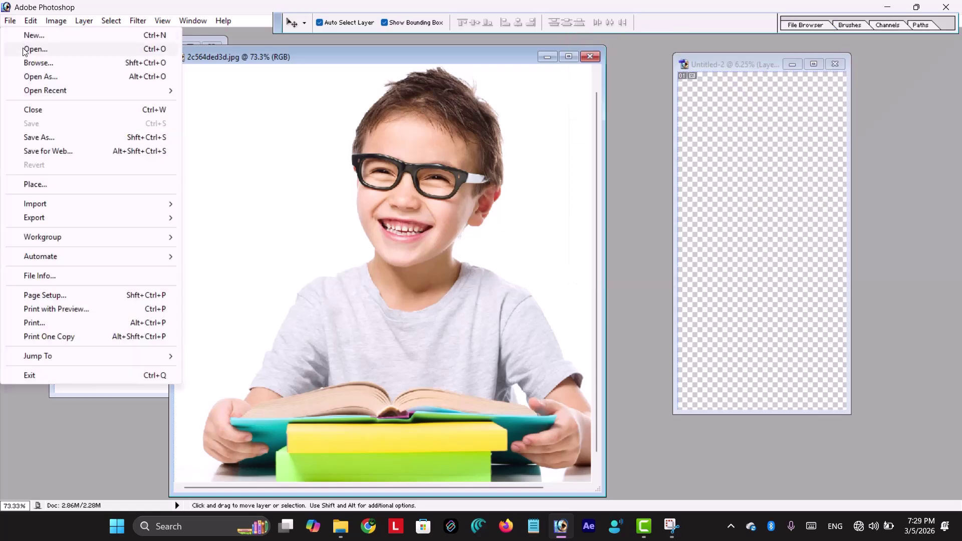
left_click(67, 80)
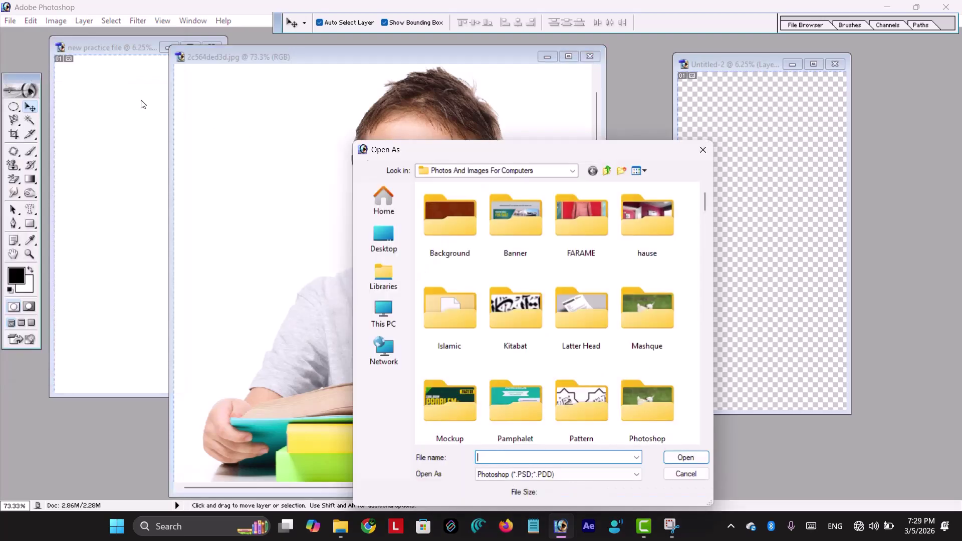
scroll(627, 315, "down", 5)
left_click(570, 312)
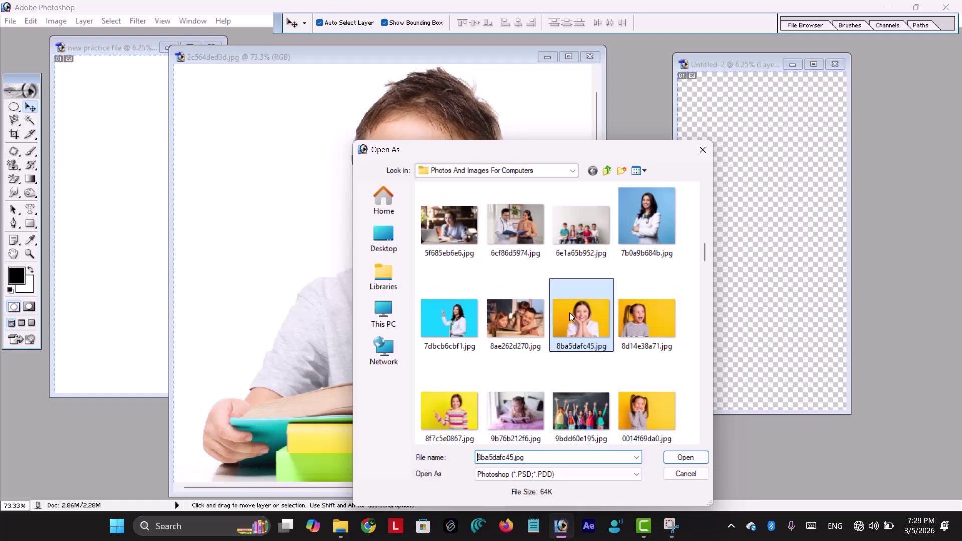
left_click(676, 459)
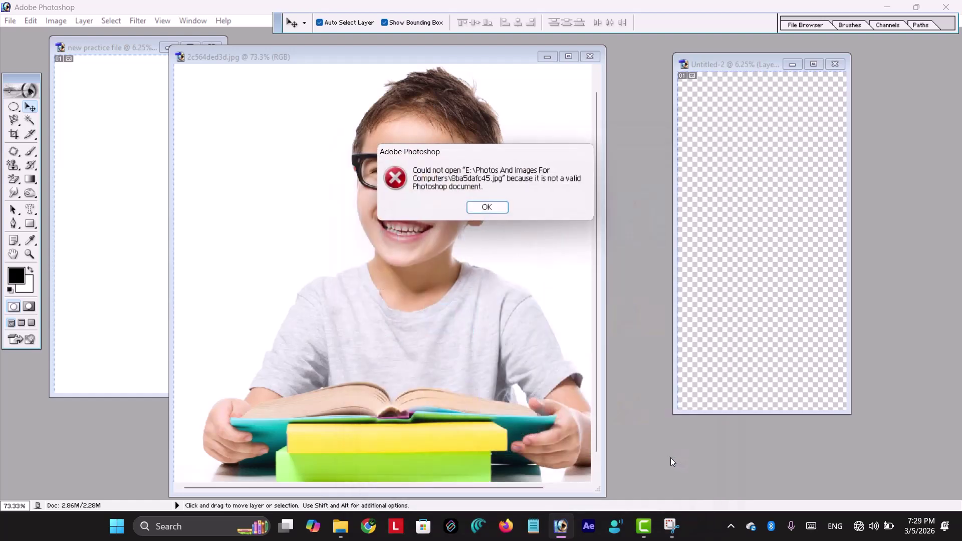
left_click(491, 210)
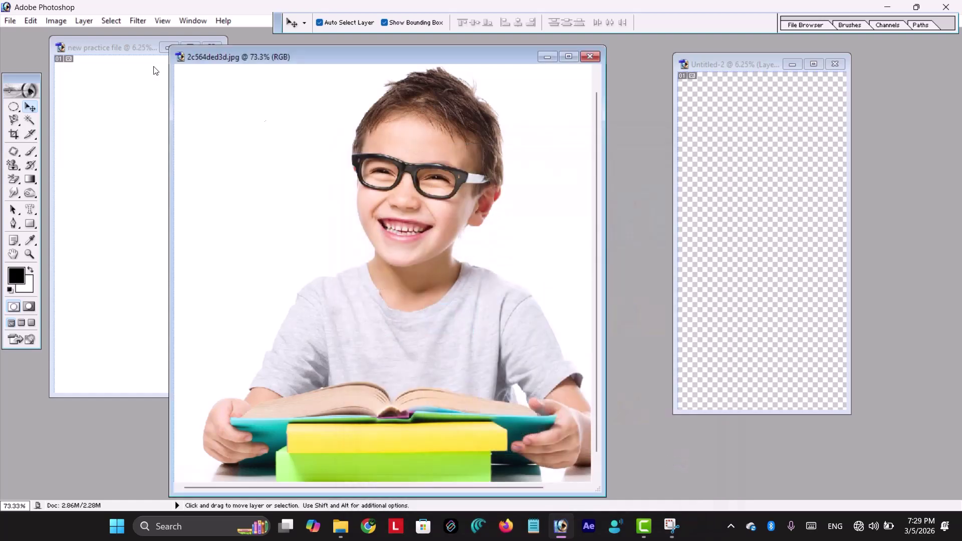
Open 8ba5dafc45.jpg from the list of recently opened files.
left_click(8, 21)
mouse_move(59, 93)
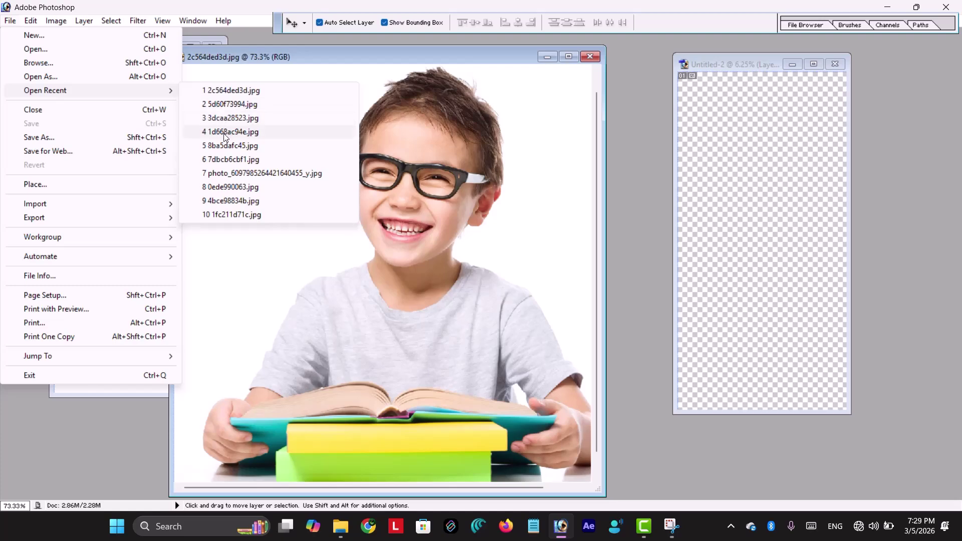
left_click(246, 146)
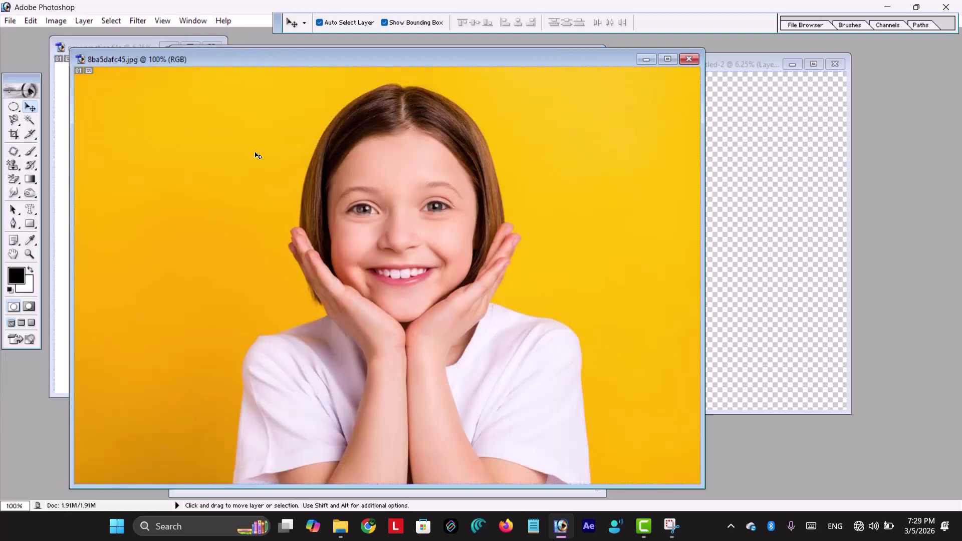
Close both opened photos and the Untitled-1 and Untitled-2 documents, keeping only the new practice file.
left_click(10, 22)
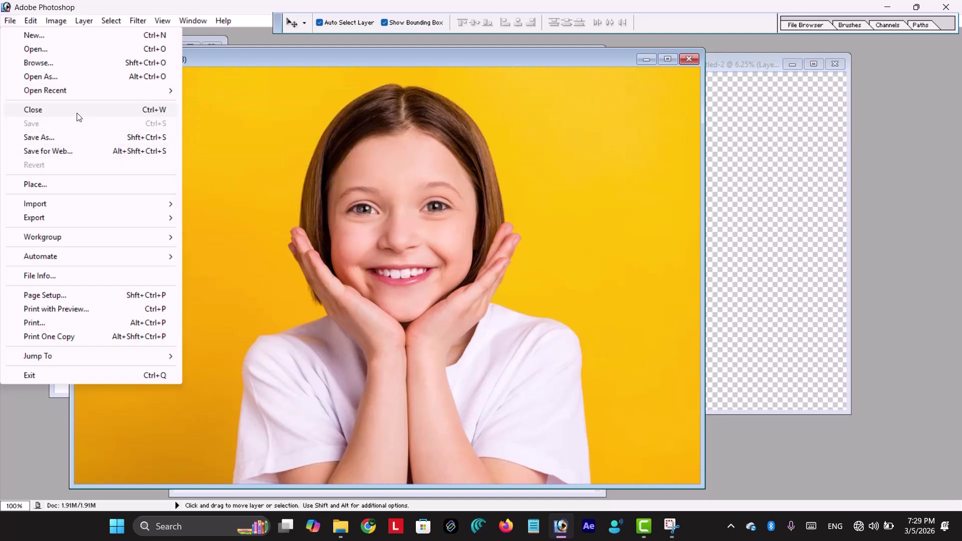
left_click(144, 113)
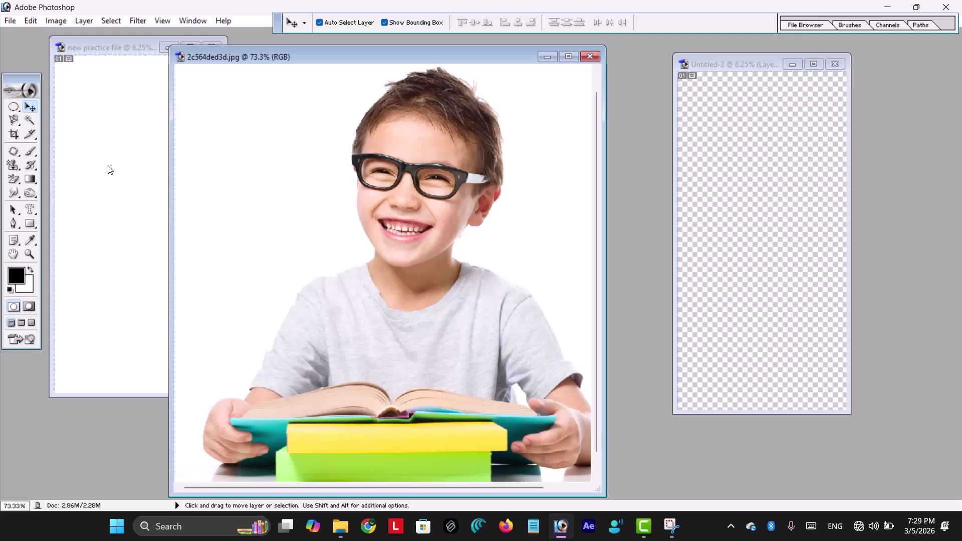
key("ctrl+w")
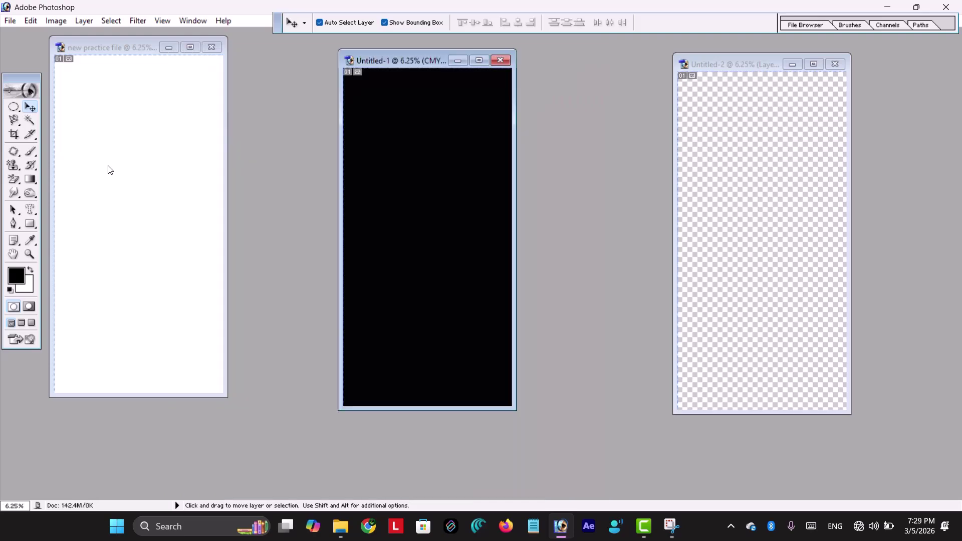
key("ctrl+w")
key("ctrl+w")
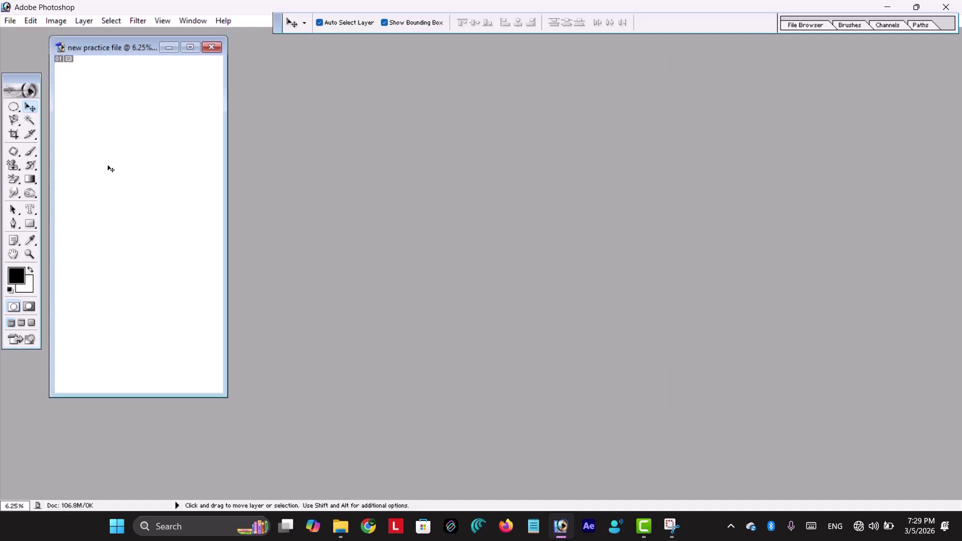
Move the new practice file window to the middle of the workspace and open the image 3dcaa28523.jpg.
left_click(10, 21)
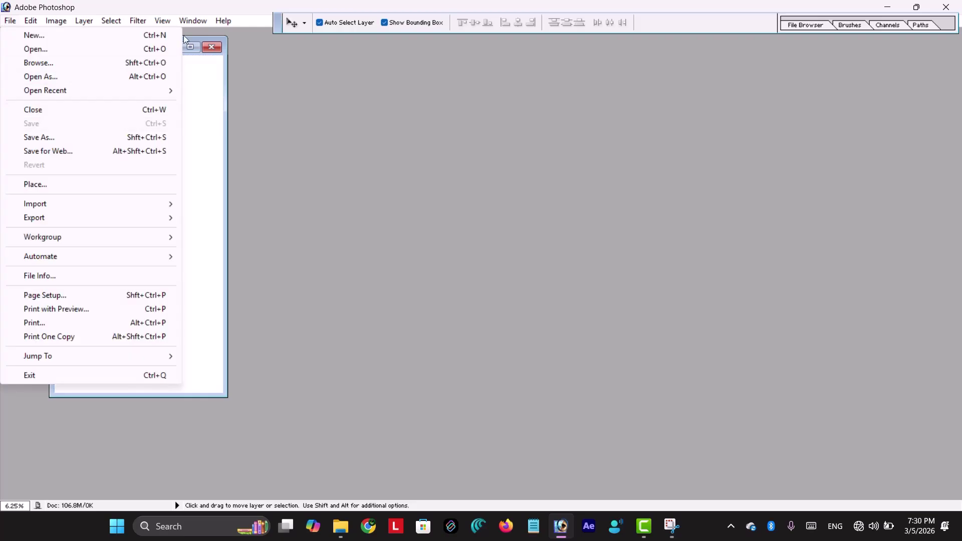
left_click(186, 134)
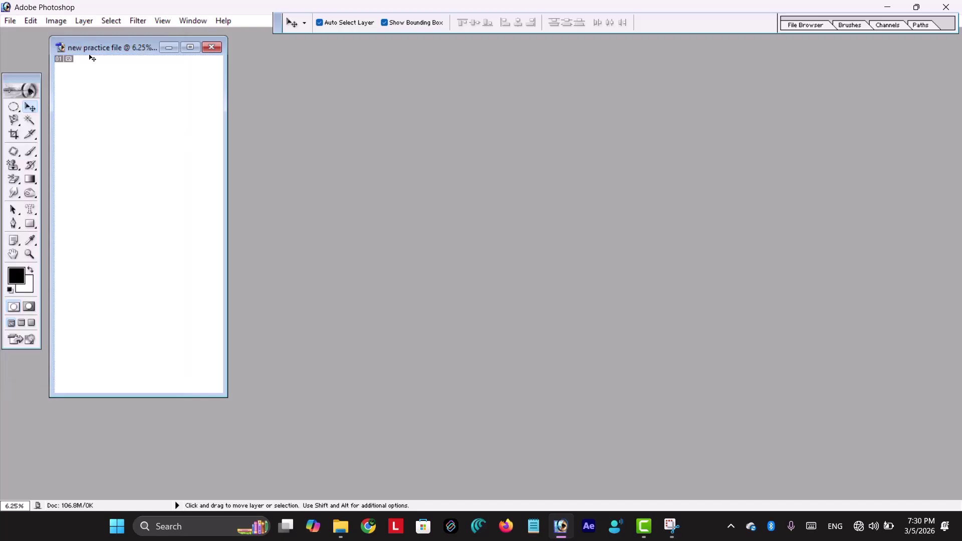
left_click_drag(95, 46, 492, 91)
left_click(9, 21)
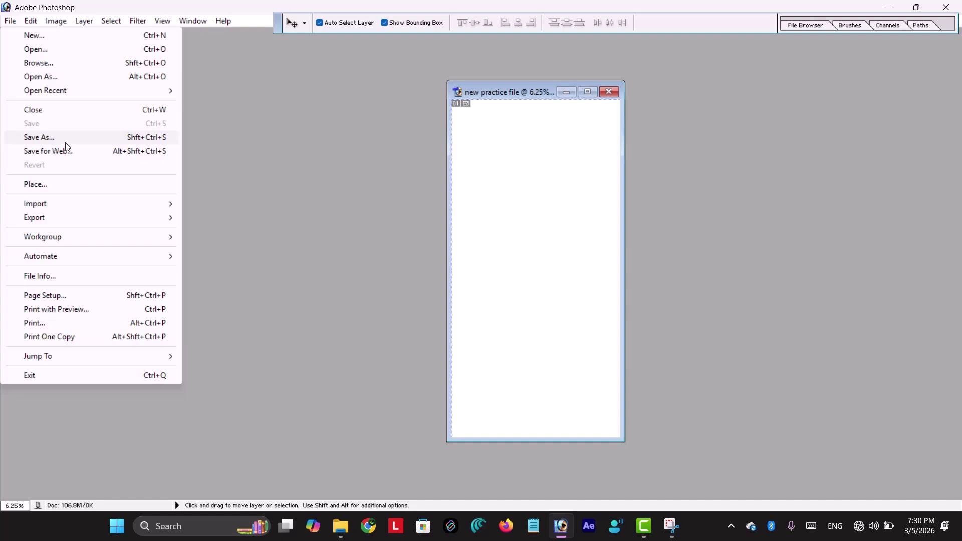
key("ctrl+o")
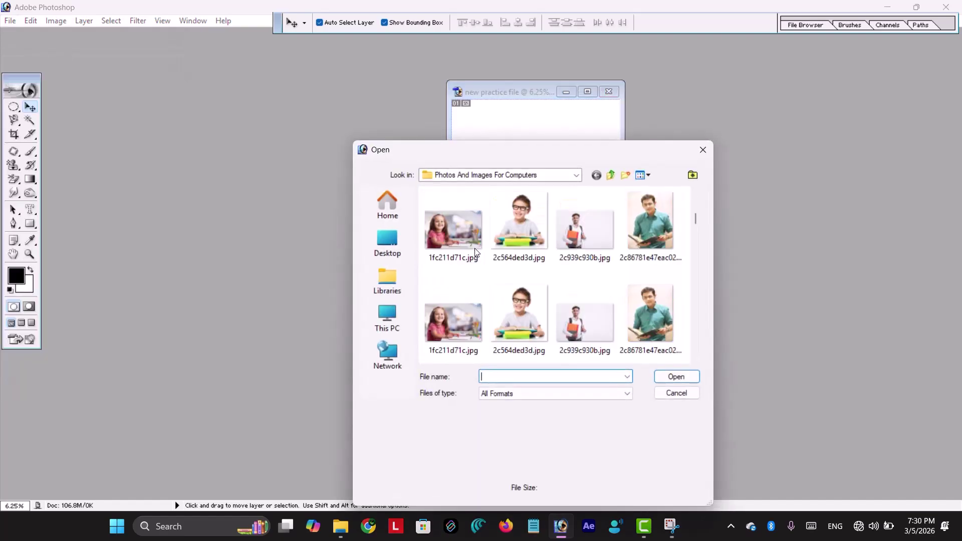
double_click(507, 306)
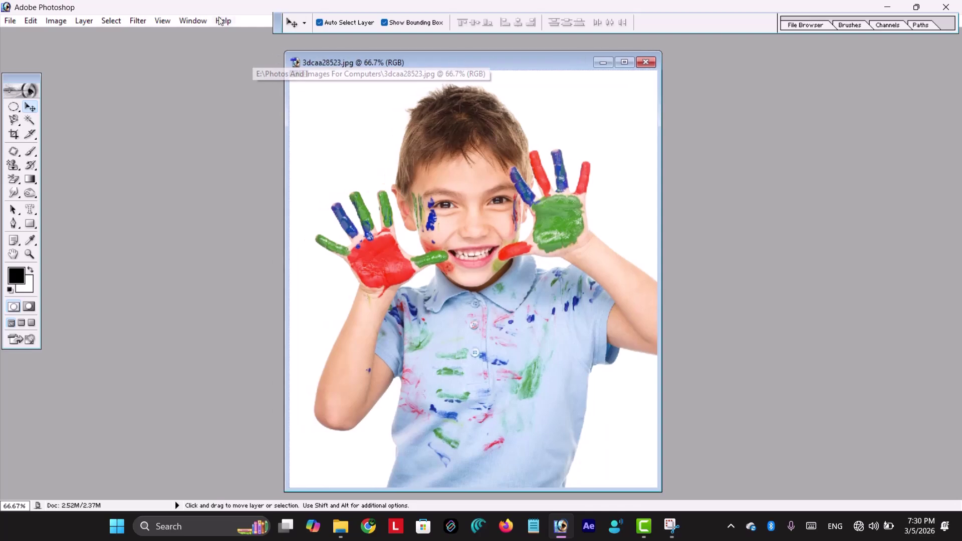
Scribble black strokes across the whole photo with the Brush tool at size 20.
left_click(11, 21)
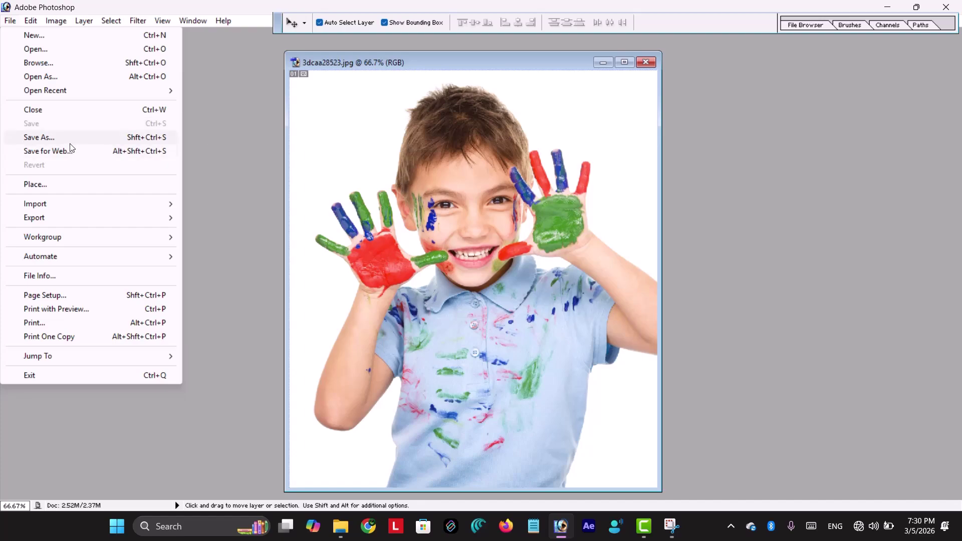
left_click(384, 158)
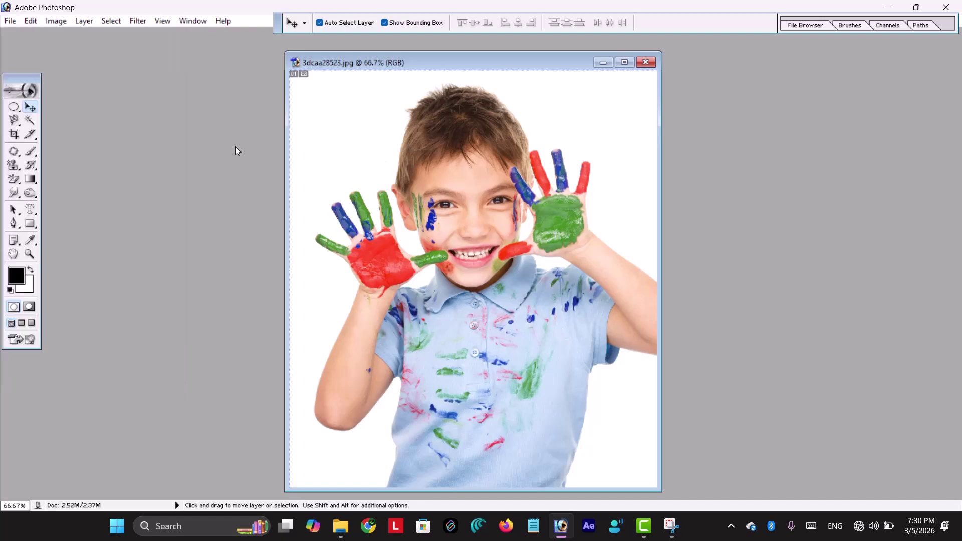
left_click(32, 151)
mouse_move(308, 127)
left_mouse_down()
mouse_move(356, 70)
mouse_move(291, 296)
mouse_move(526, 486)
mouse_move(661, 170)
left_mouse_up()
mouse_move(657, 301)
left_mouse_down()
mouse_move(421, 265)
mouse_move(461, 251)
mouse_move(475, 187)
left_mouse_up()
Examine the optimization presets and file formats offered by Save For Web, leaving without saving.
left_click(10, 21)
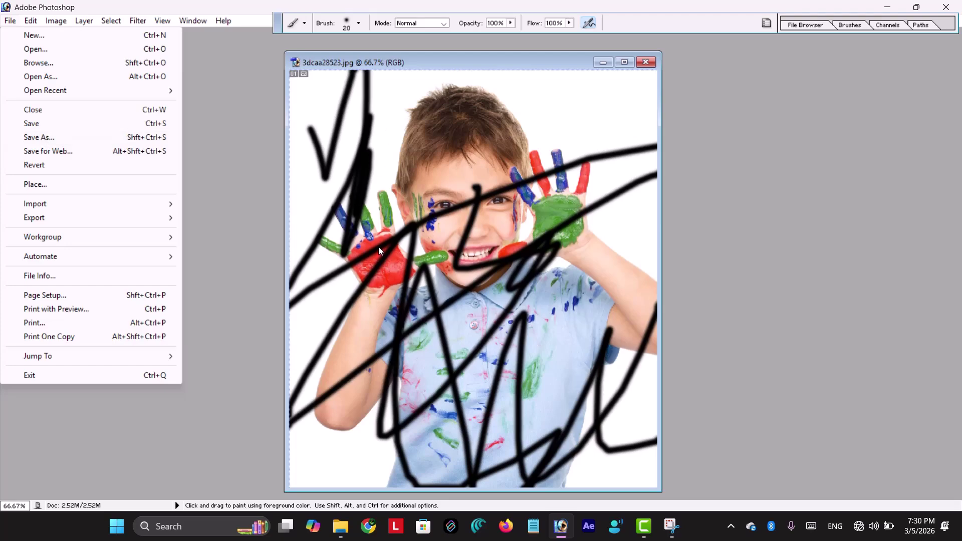
left_click(43, 151)
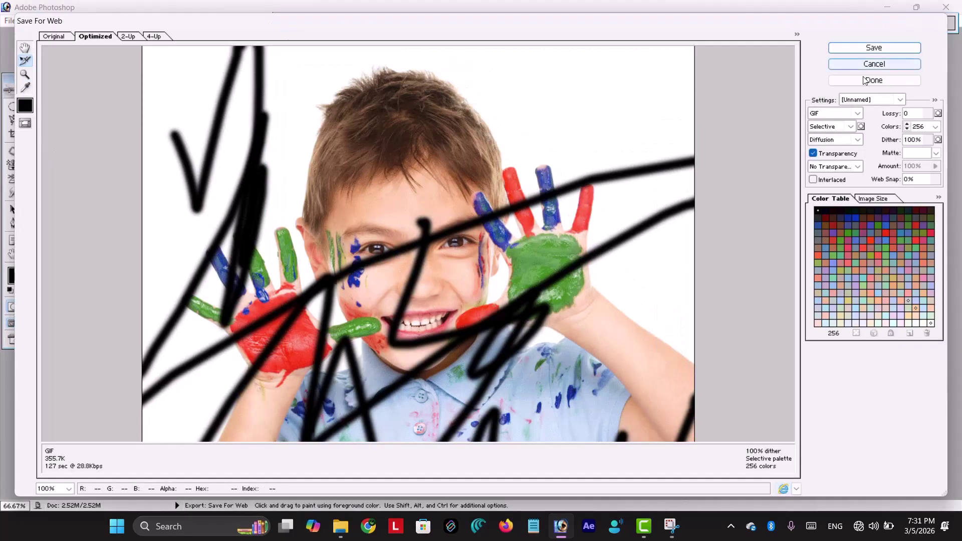
left_click(897, 100)
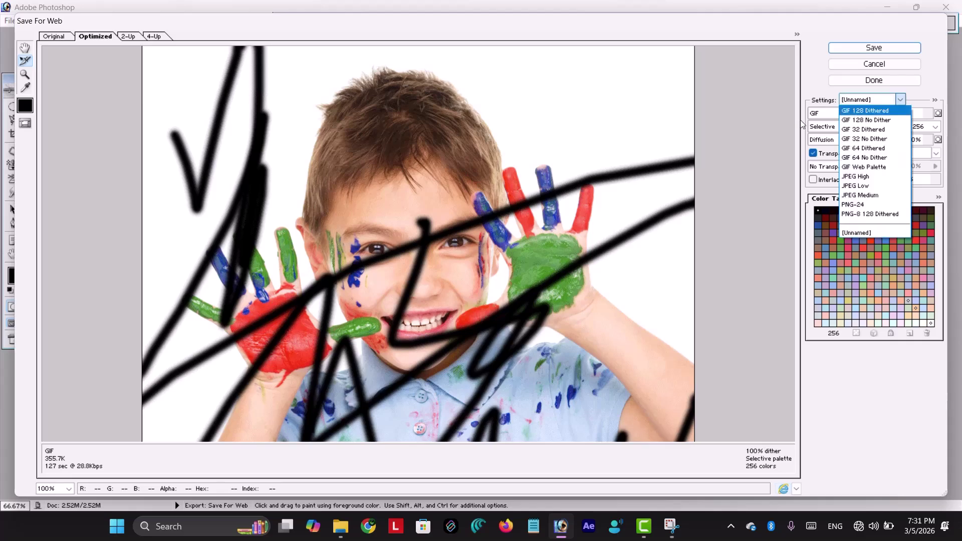
left_click(818, 110)
left_click(859, 113)
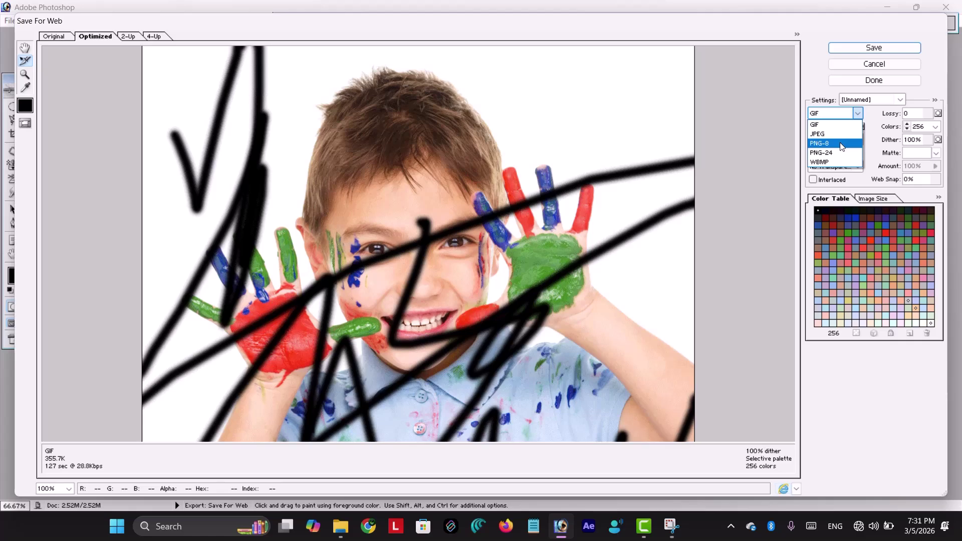
left_click(859, 113)
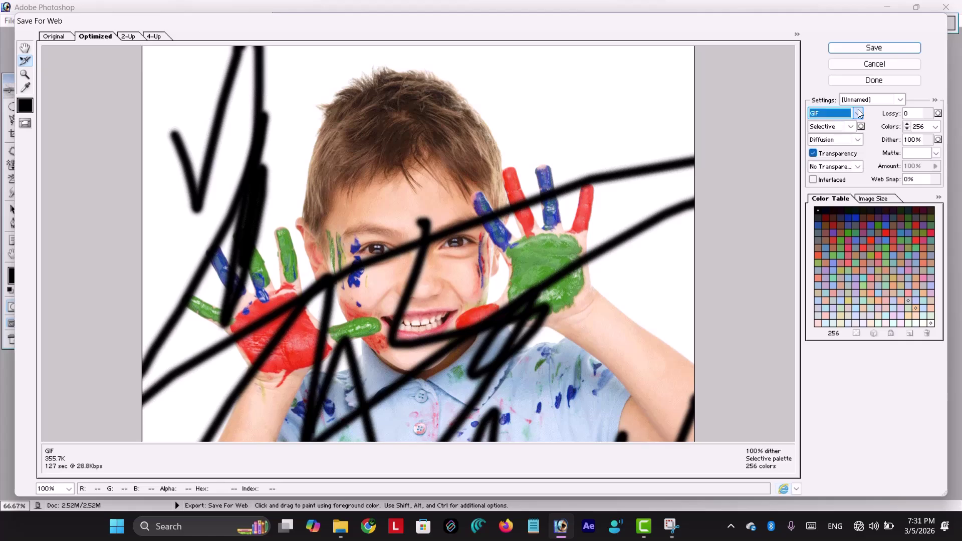
left_click(877, 65)
Revert the scribbled photo to its last saved version.
left_click(10, 21)
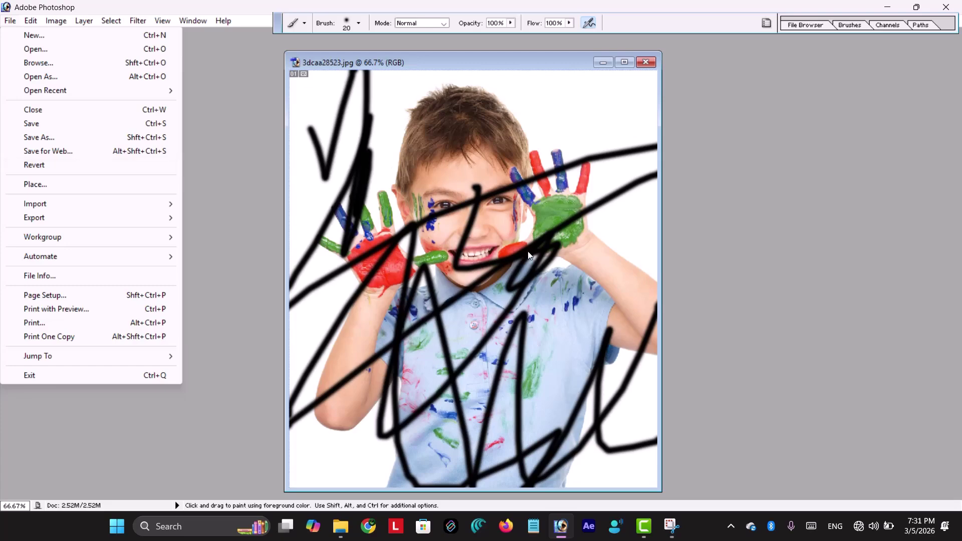
left_click(53, 167)
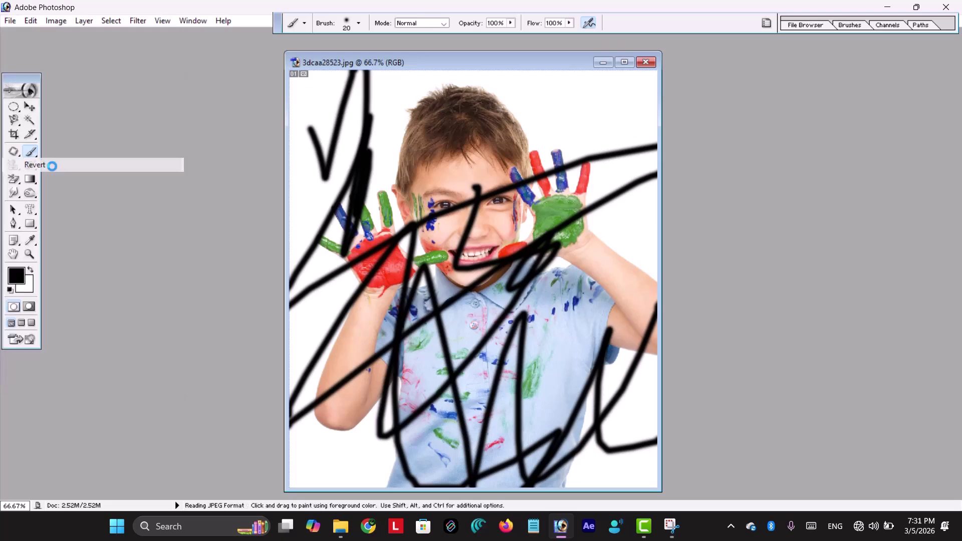
Browse the Photos And Images For Computers folder with the Place command, leaving without placing a file.
left_click(10, 22)
left_click(47, 191)
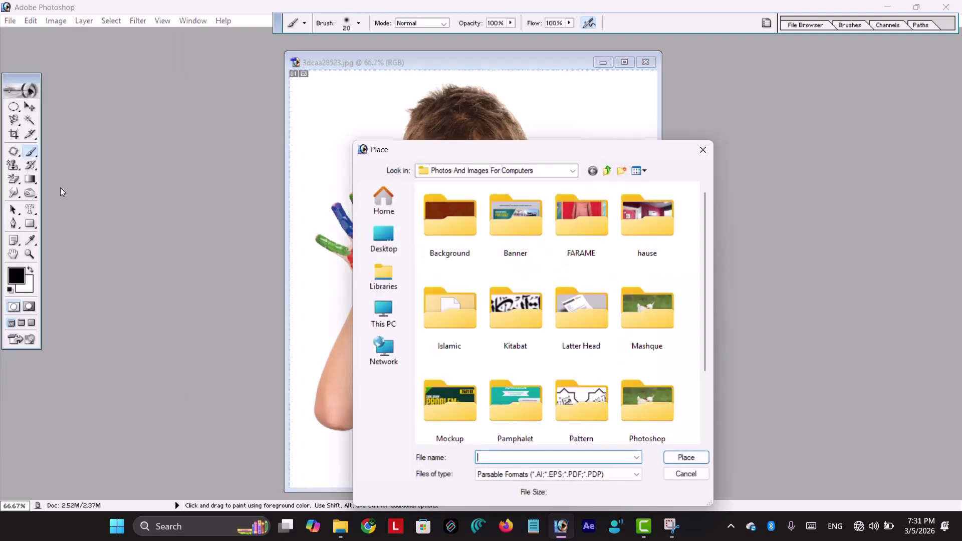
scroll(483, 251, "down", 3)
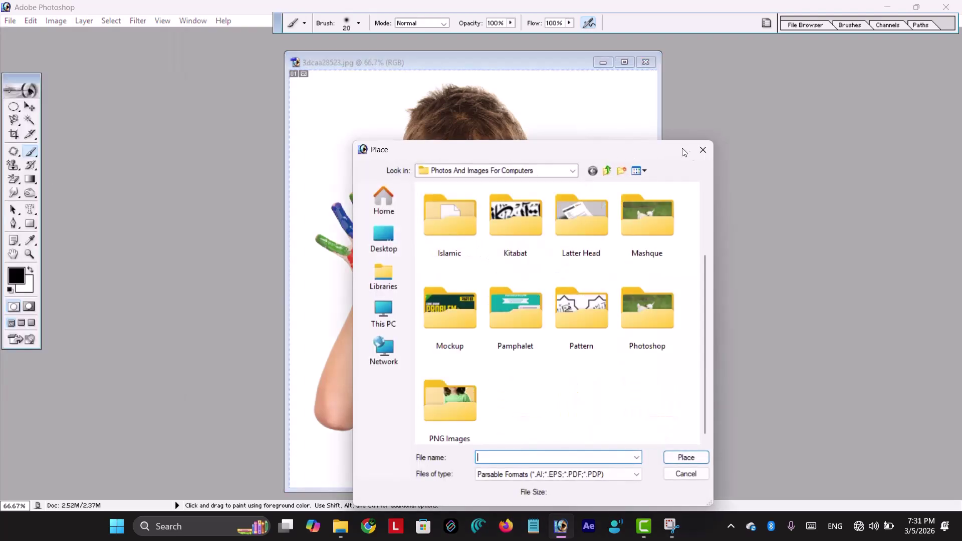
left_click(703, 150)
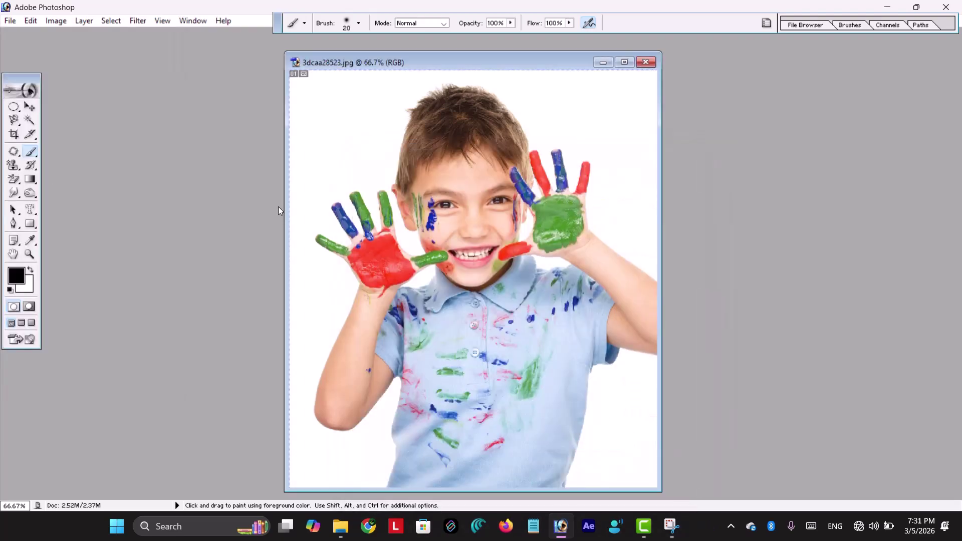
left_click(9, 20)
mouse_move(61, 201)
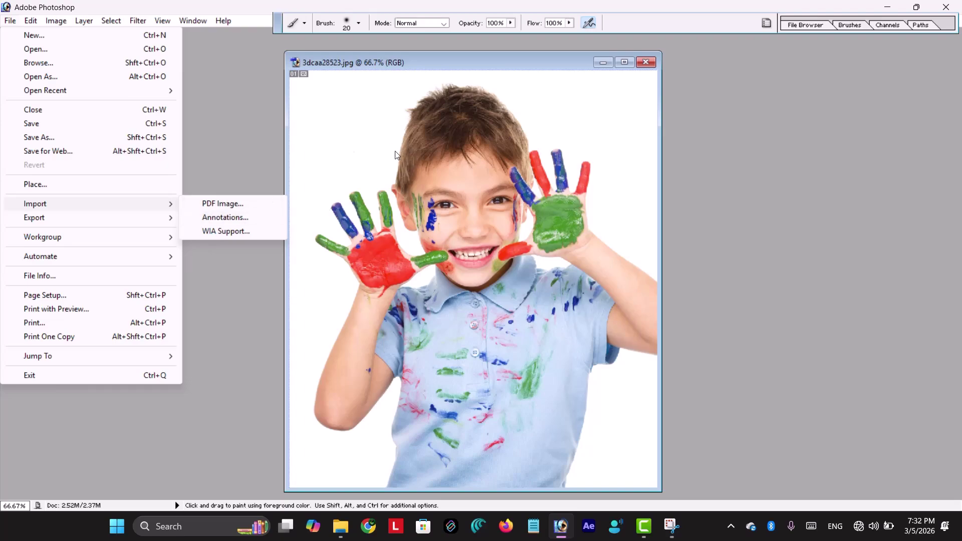
mouse_move(112, 220)
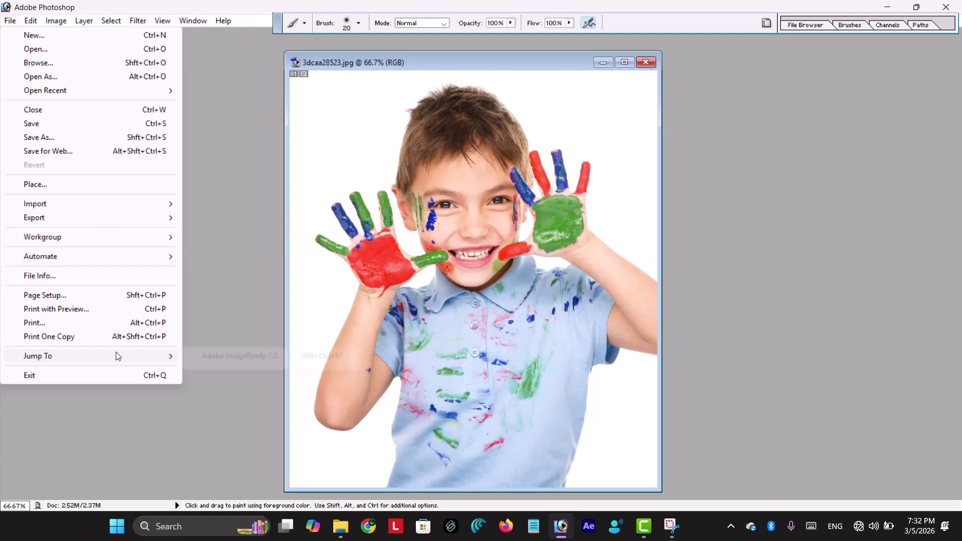
mouse_move(116, 356)
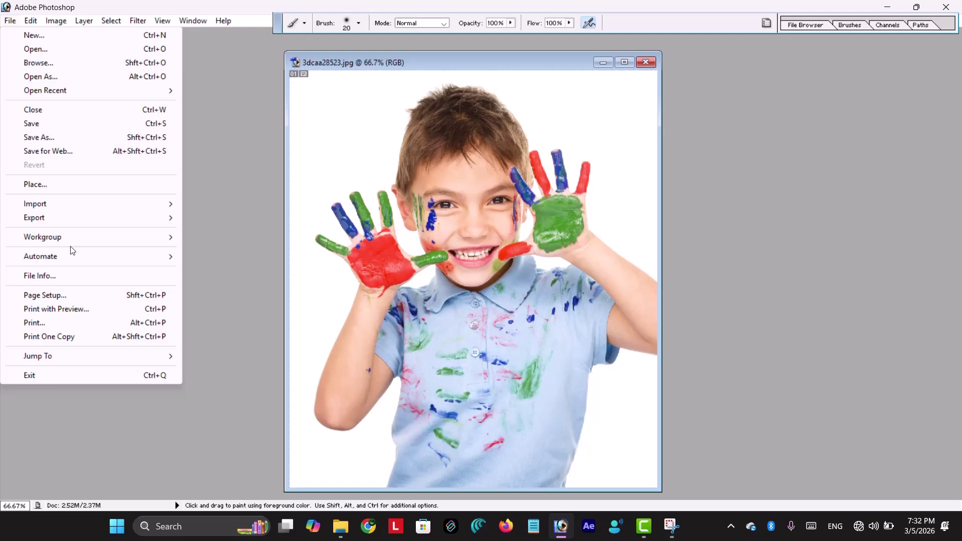
left_click(10, 21)
left_click(31, 21)
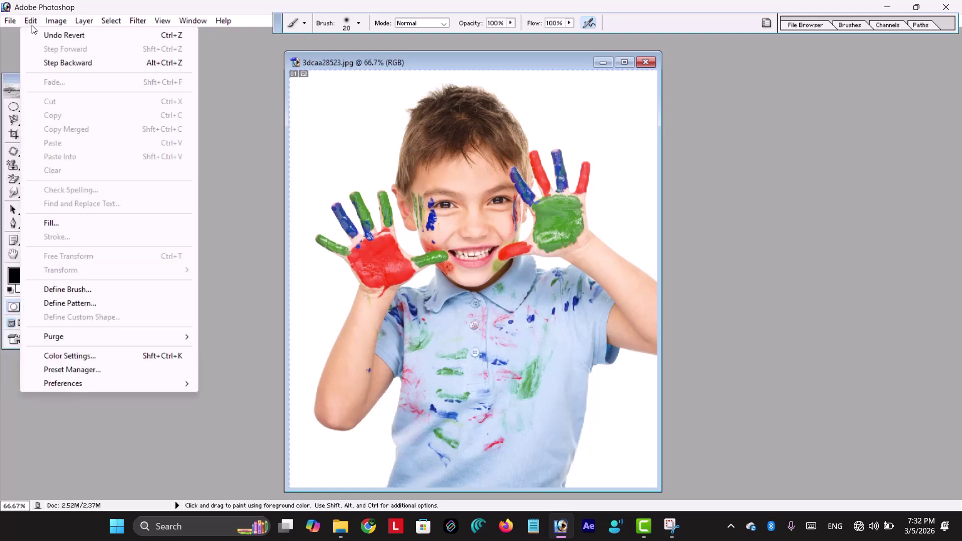